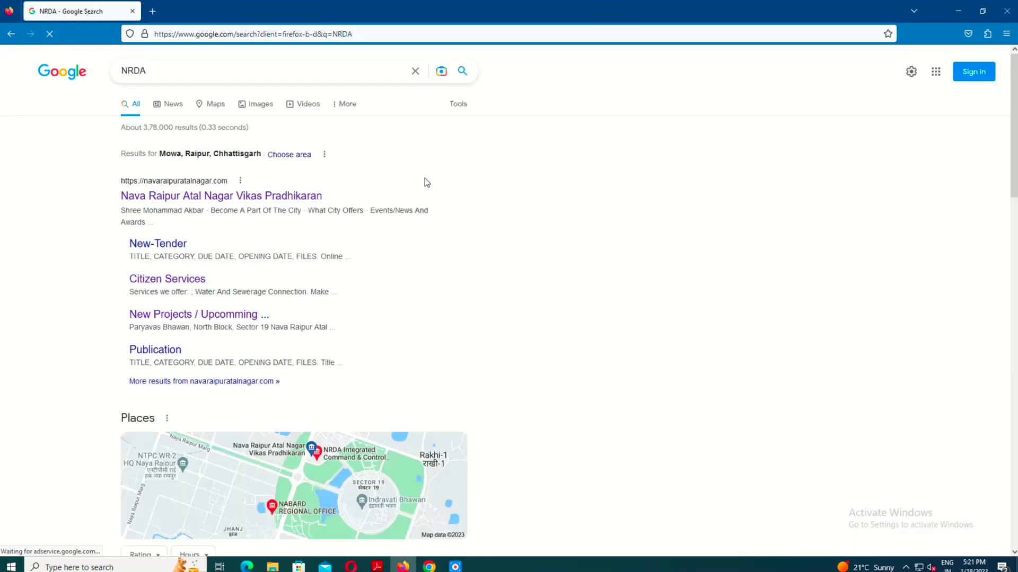
Step: Open the Nava Raipur Atal Nagar Vikas Pradhikaran login page, dismissing its notice, and enter the account e-mail and password
left_click(234, 196)
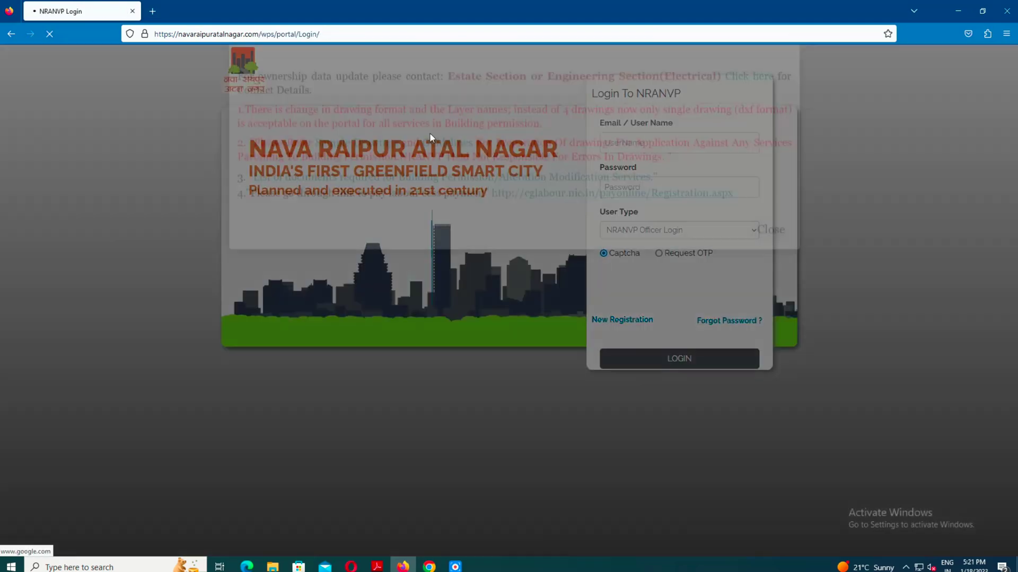
left_click(780, 288)
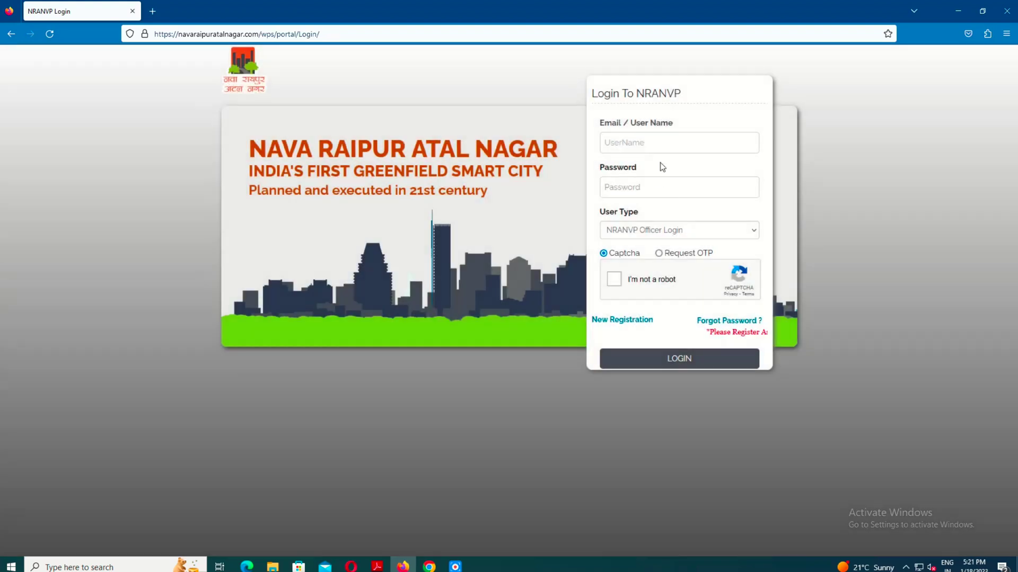
left_click(664, 142)
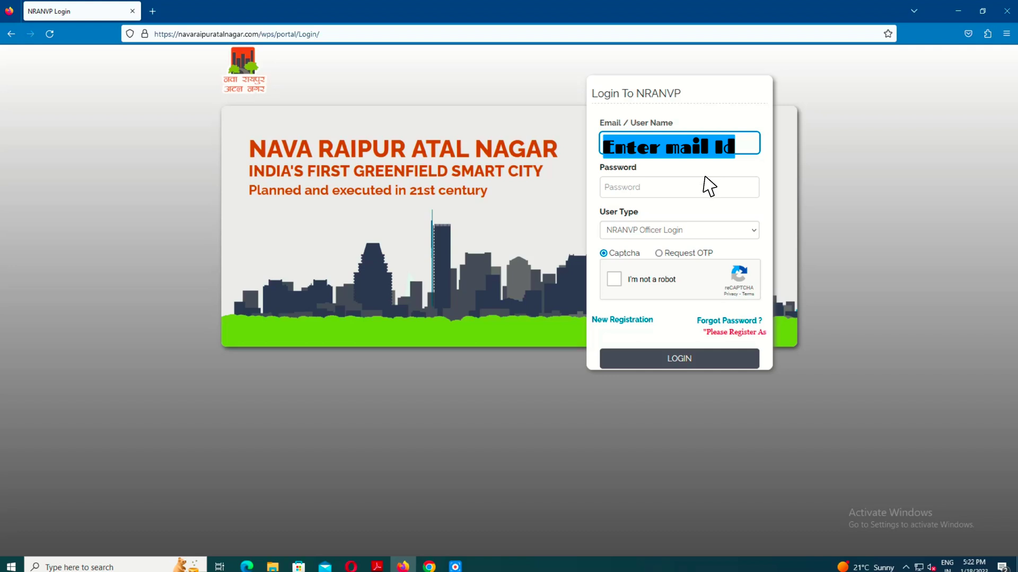
left_click(653, 184)
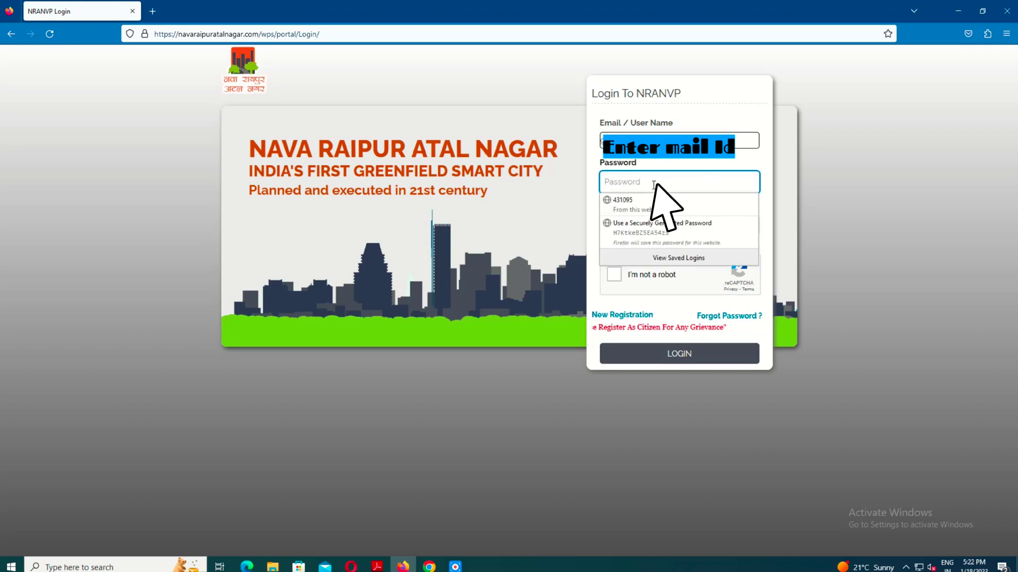
type("a")
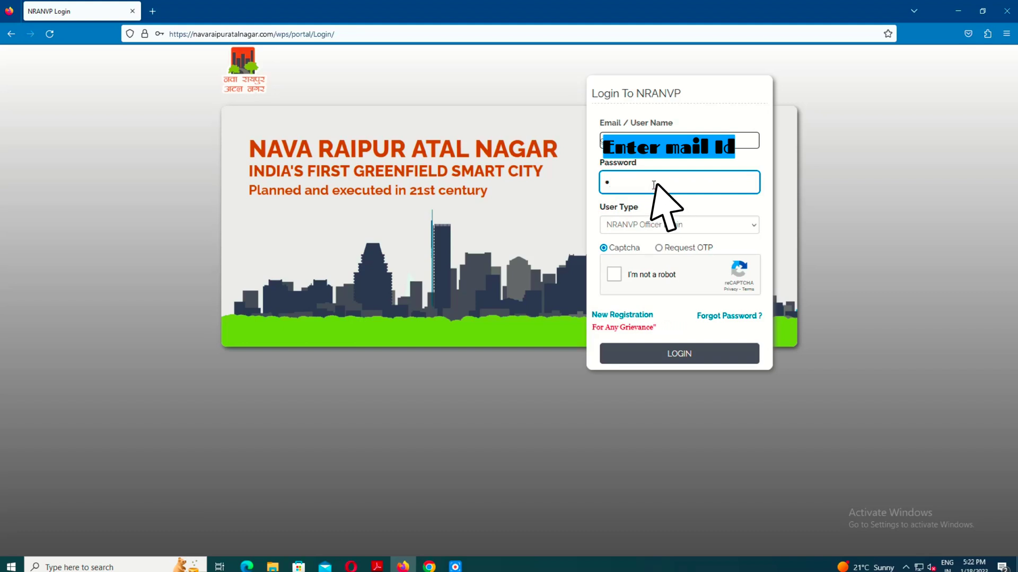
type("aaaa")
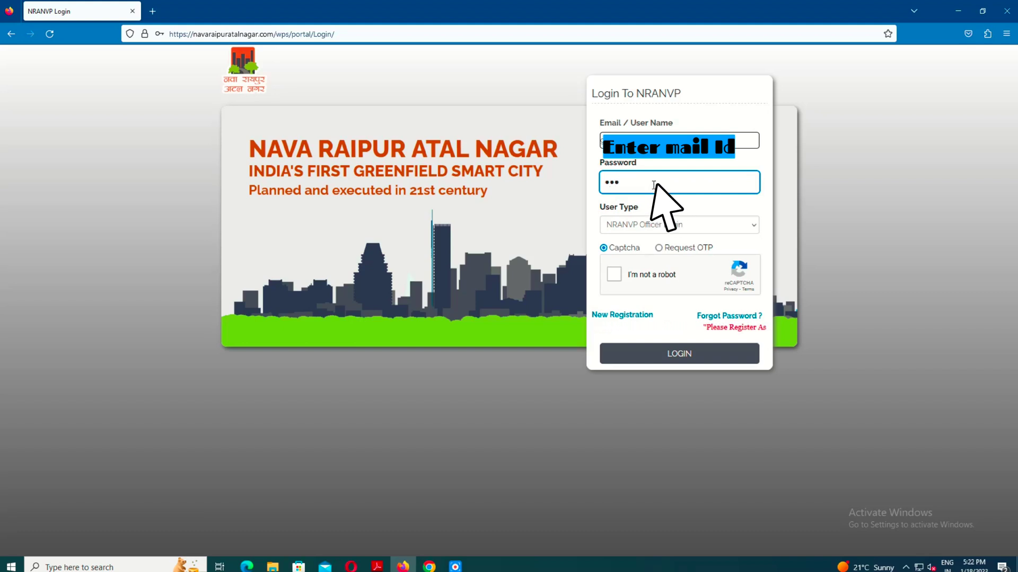
type("aa")
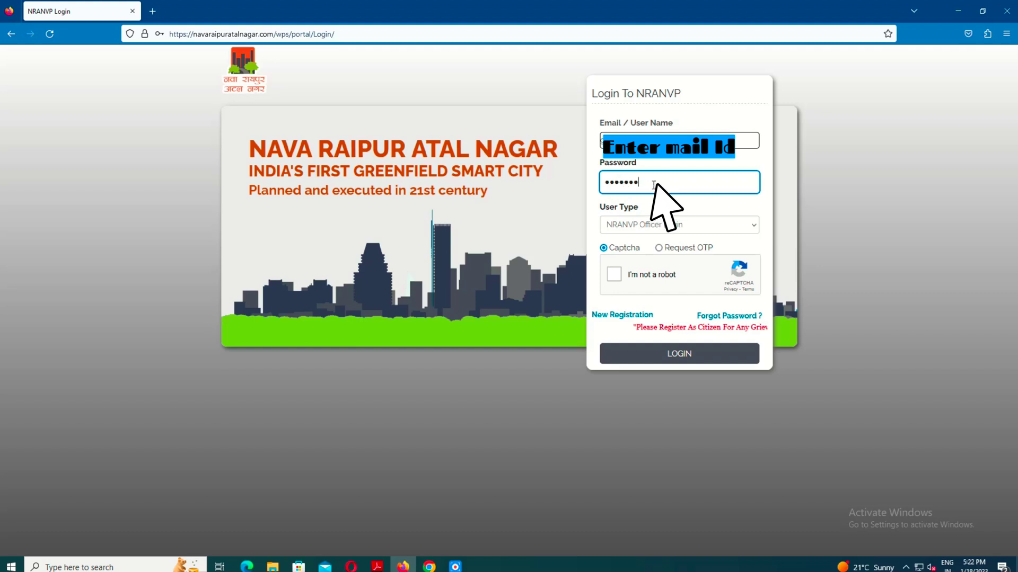
type("a")
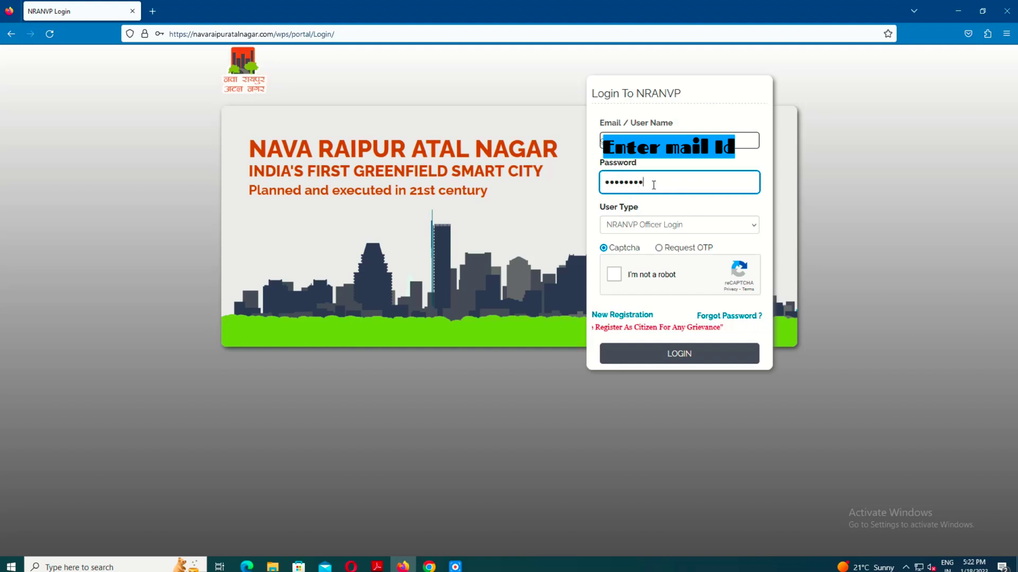
Step: Choose Citizen /Architect Login as the user type and log in after completing the captcha
left_click(628, 231)
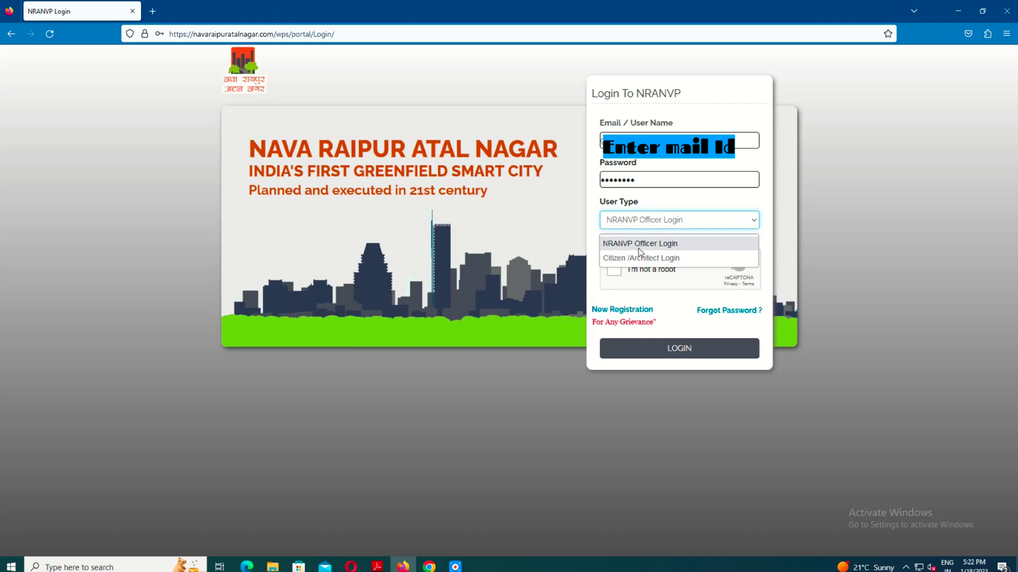
left_click(636, 255)
left_click(613, 270)
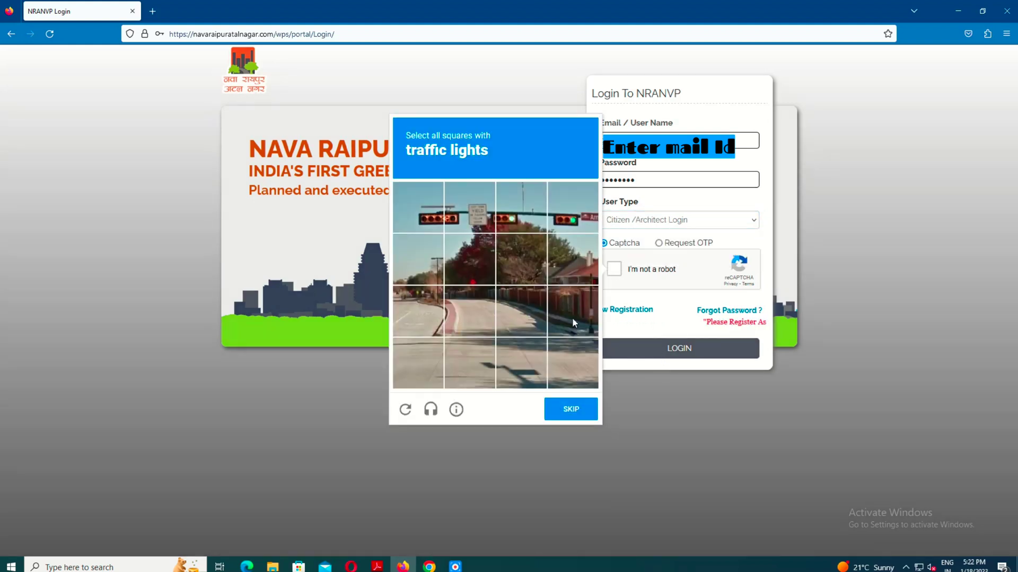
left_click(571, 317)
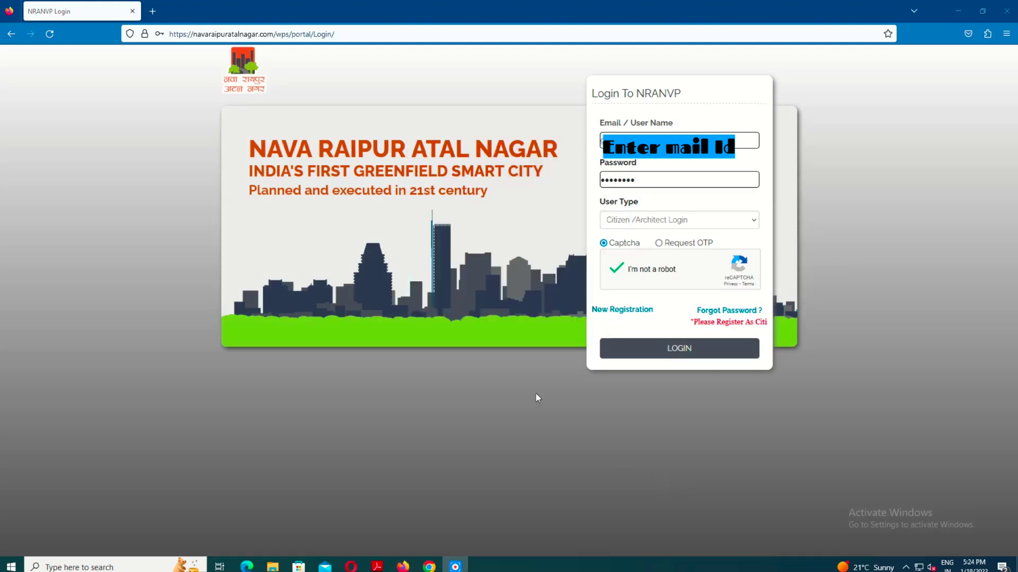
left_click(675, 352)
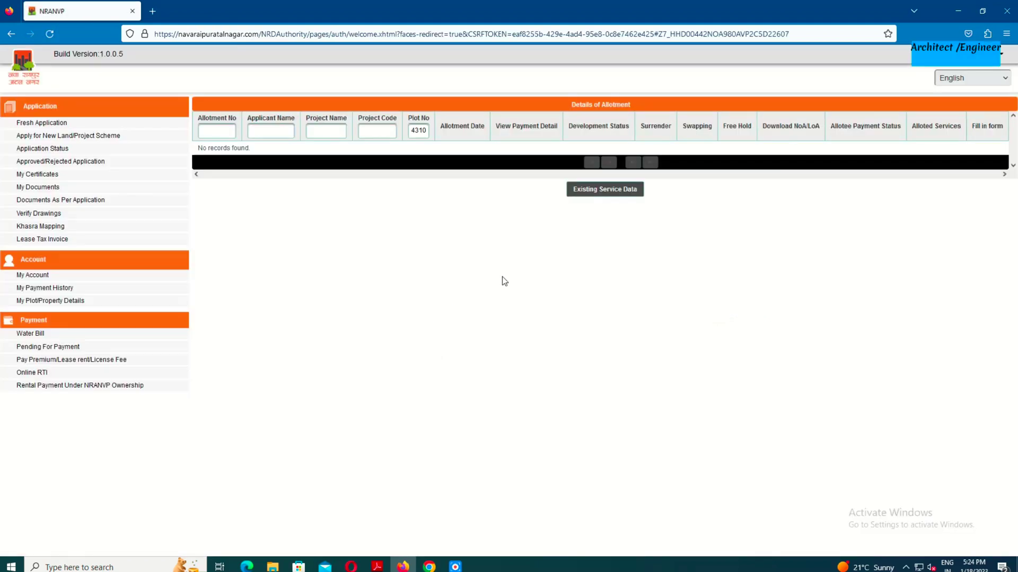
Step: Start a fresh LAYOUT NOC OR BUILDING PLAN APPROVAL application and continue past the applicant details
left_click(74, 124)
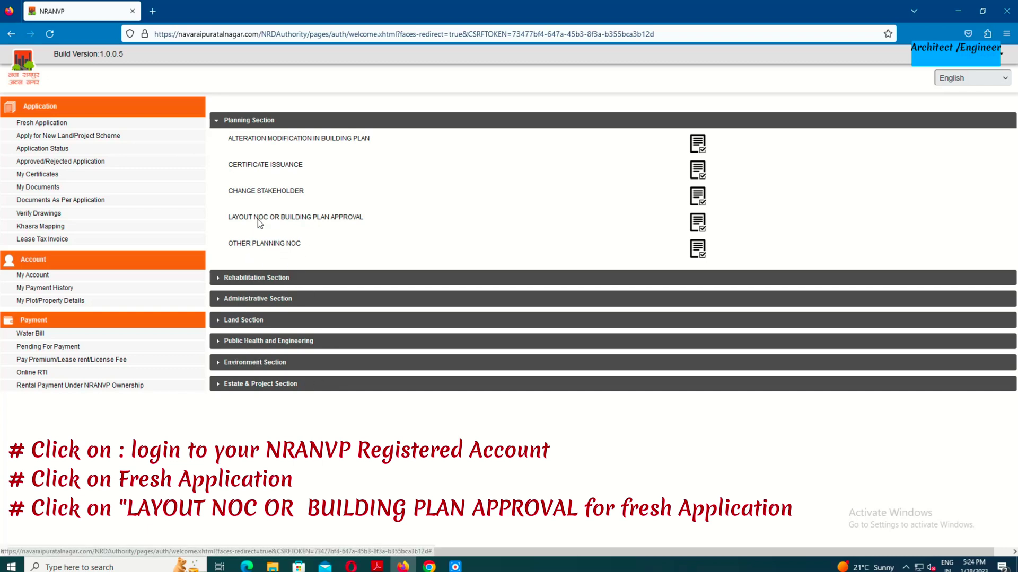
left_click(698, 226)
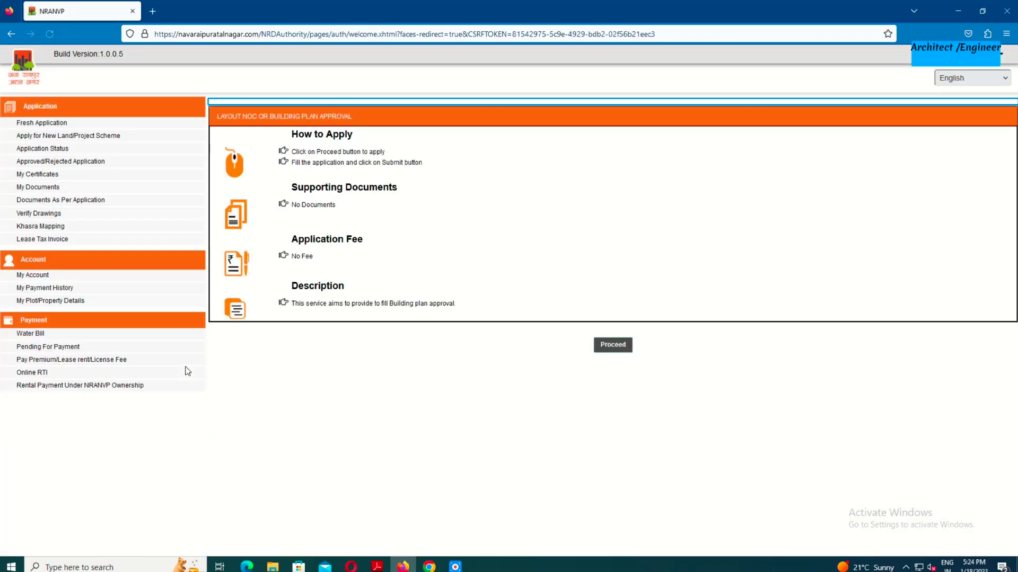
left_click(608, 350)
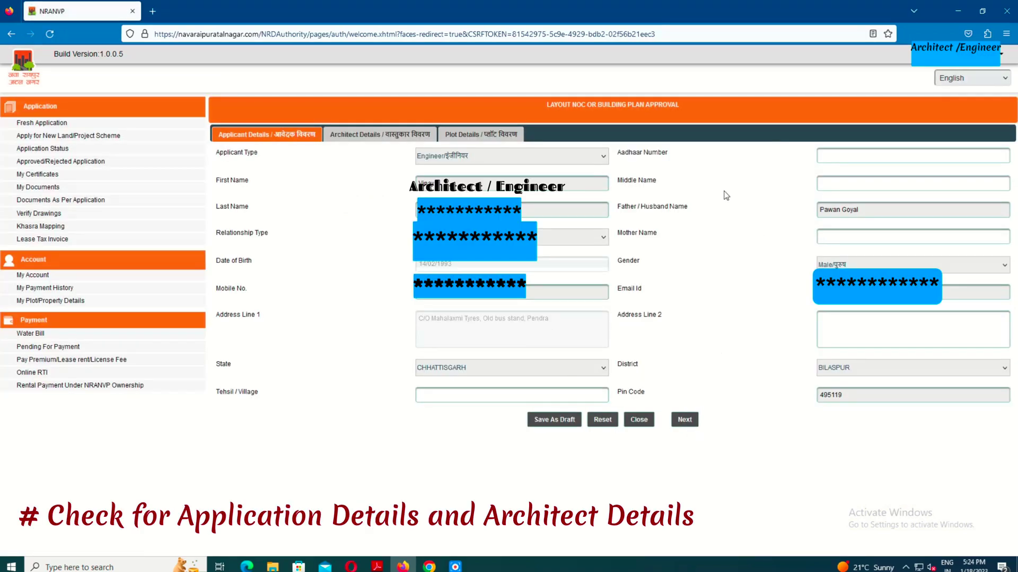
left_click(688, 425)
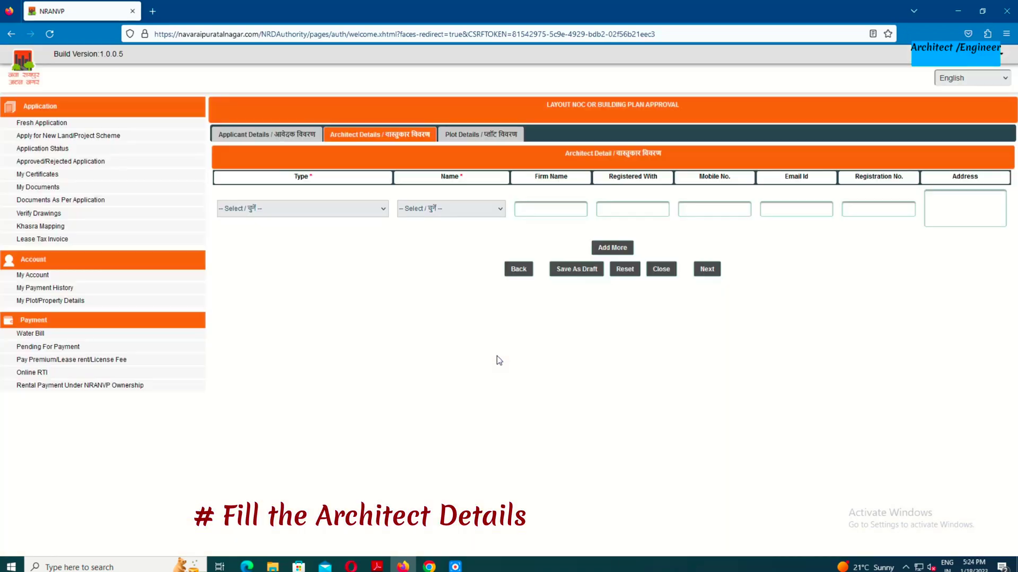
Step: Set the architect detail type to Engineer, choose the engineer's name, and continue to the plot details
left_click(381, 212)
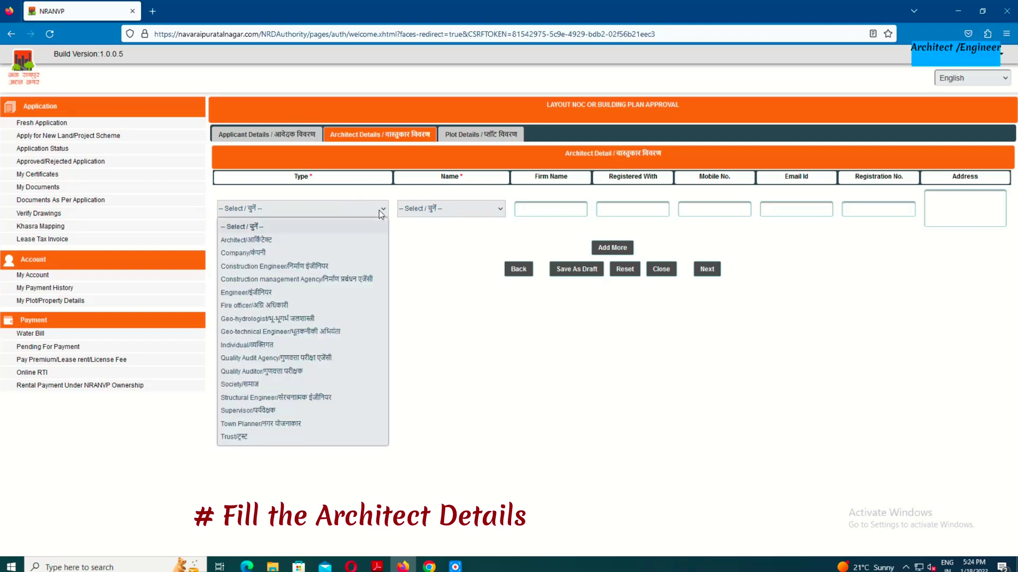
left_click(239, 279)
left_click(246, 293)
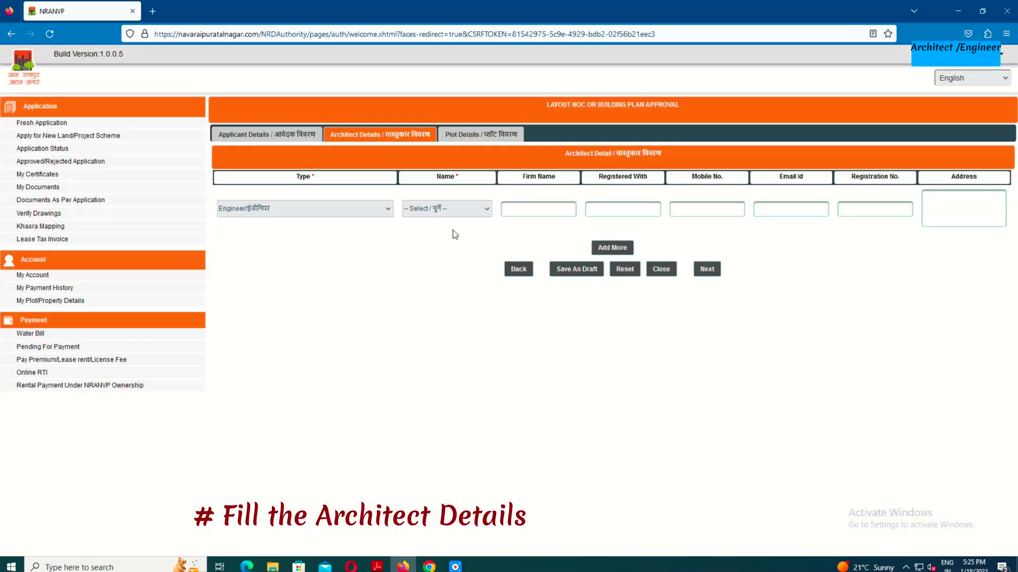
left_click(487, 208)
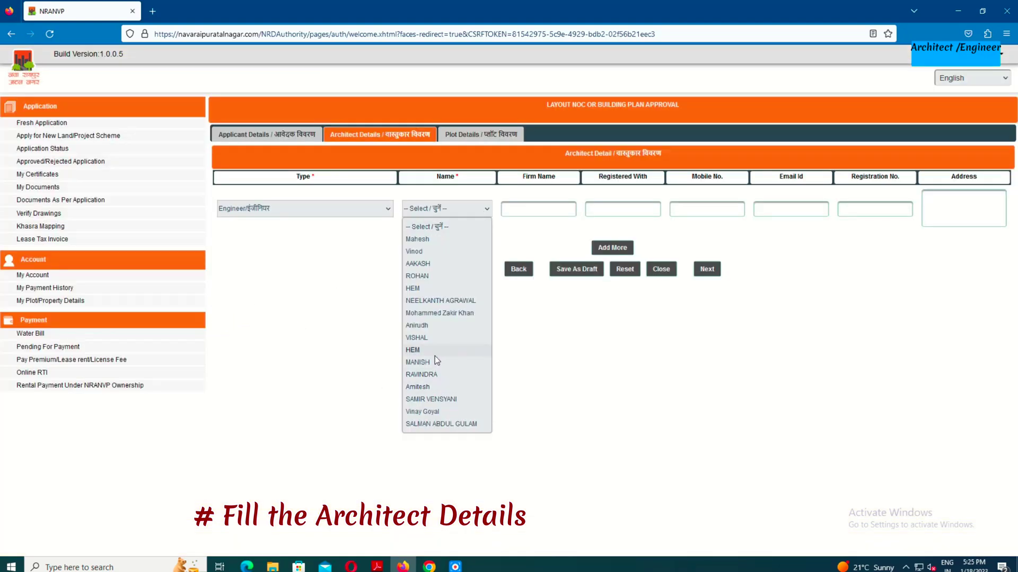
left_click(425, 412)
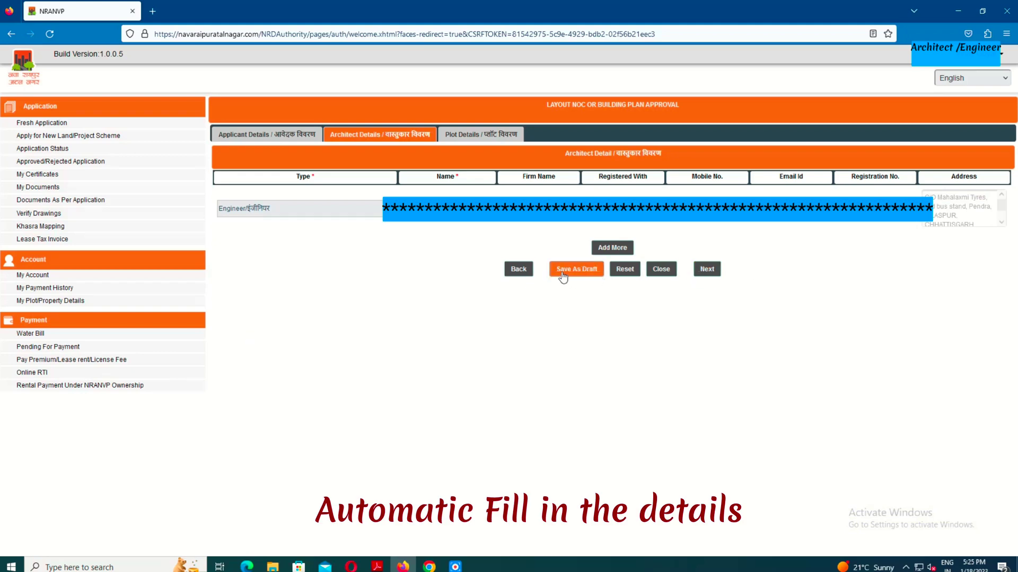
left_click(706, 273)
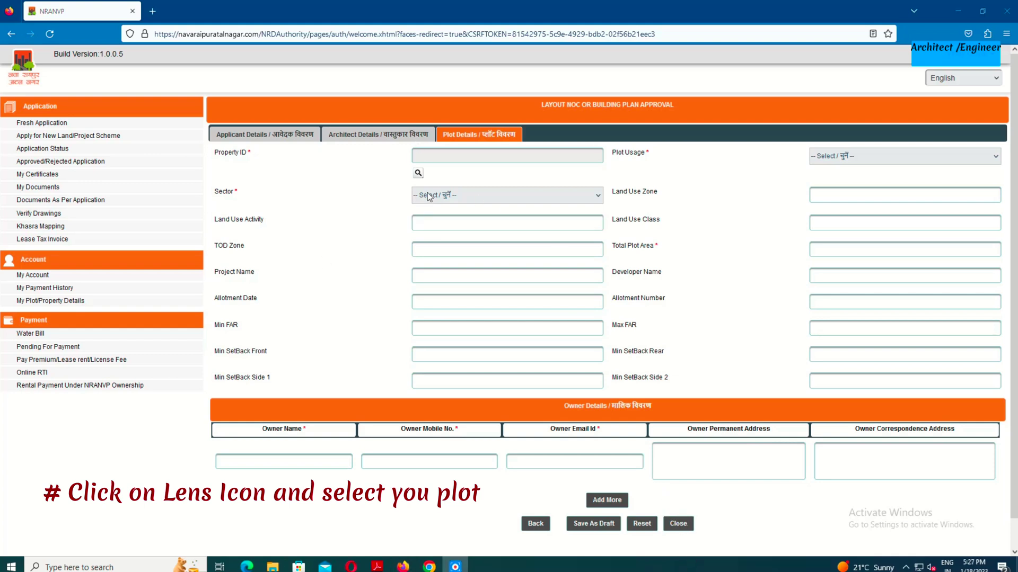
Step: Open the property search from the plot details and search for properties in sector 12
left_click(417, 173)
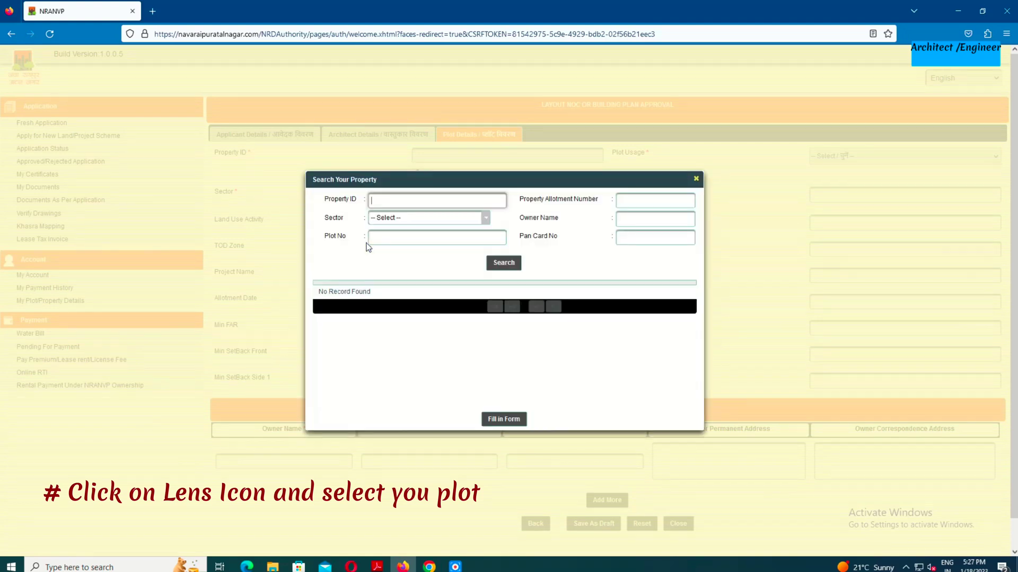
left_click(400, 223)
scroll(386, 318, "down", 3)
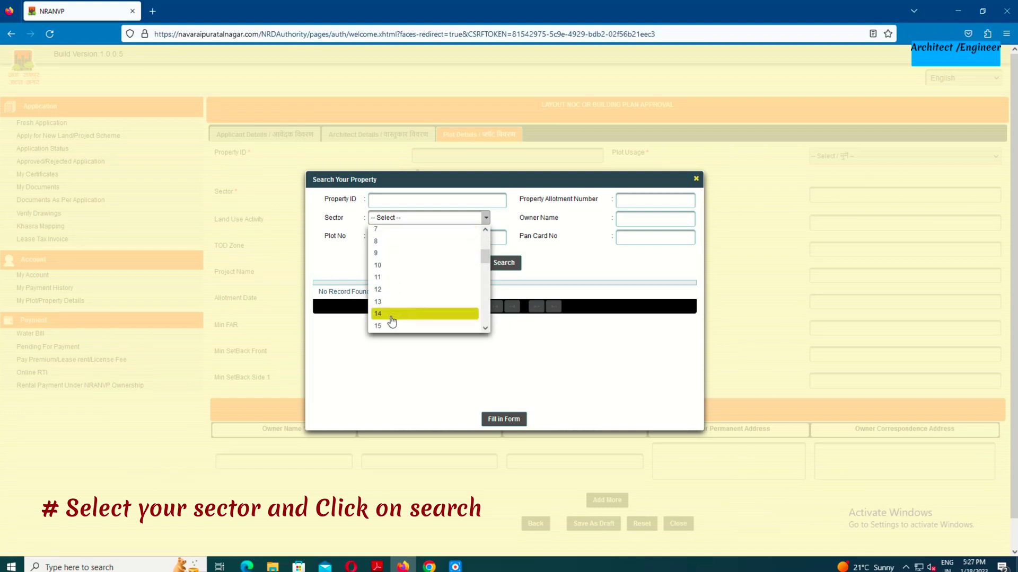
left_click(386, 297)
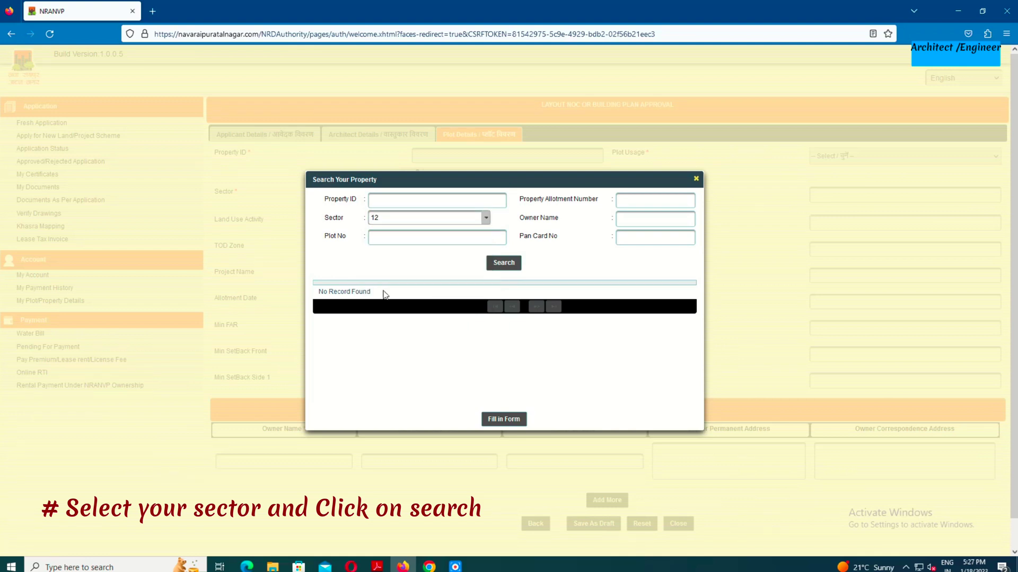
left_click(381, 239)
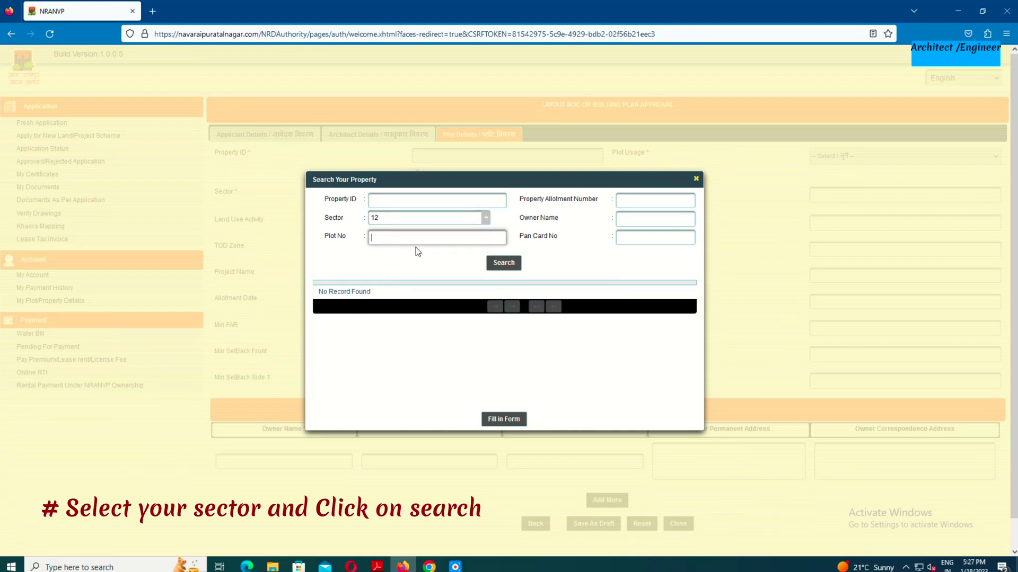
left_click(501, 264)
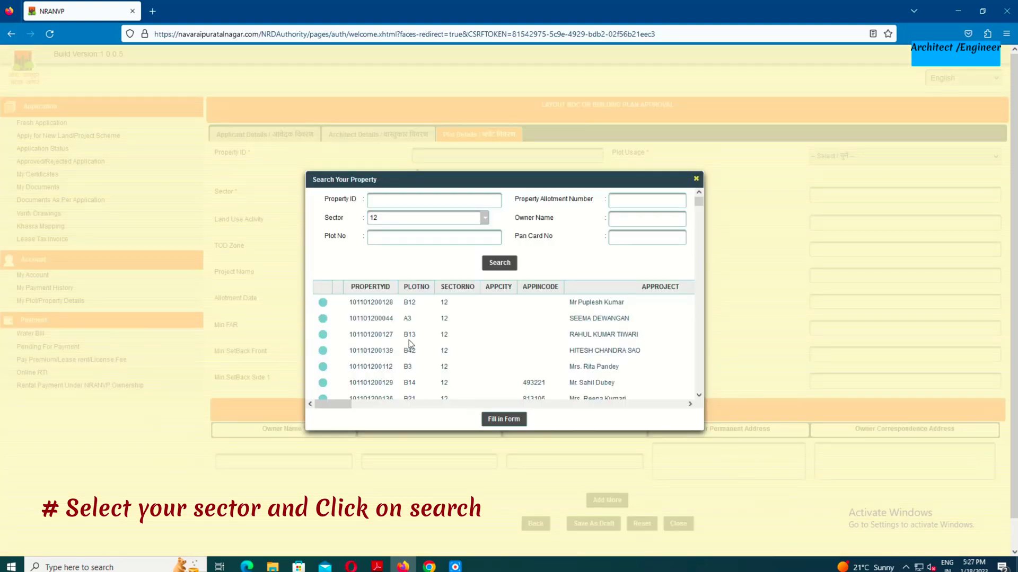
Step: Select plot B111 in the property search results and fill its details into the application form
scroll(409, 345, "down", 5)
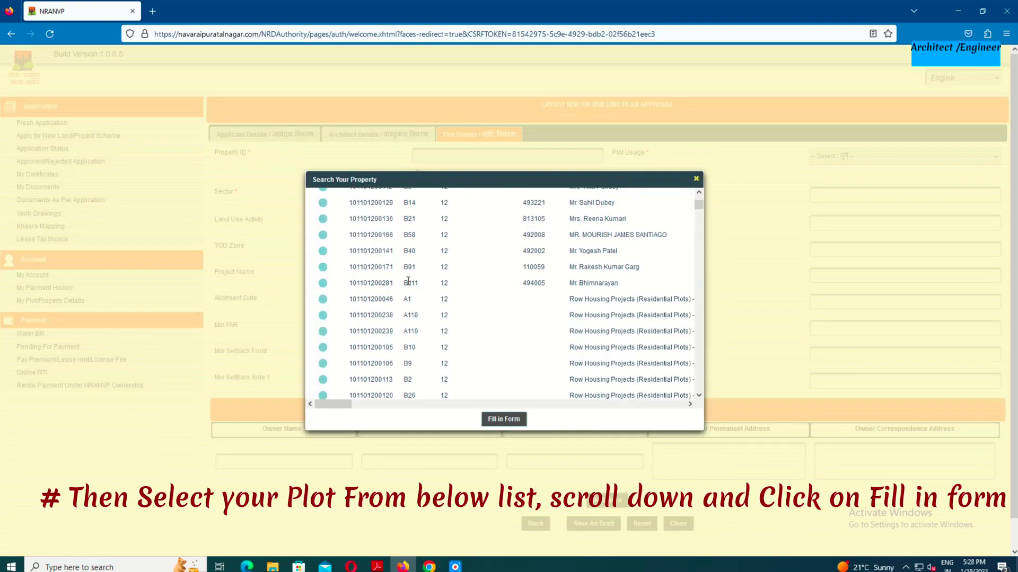
scroll(400, 286, "up", 3)
scroll(401, 296, "down", 1)
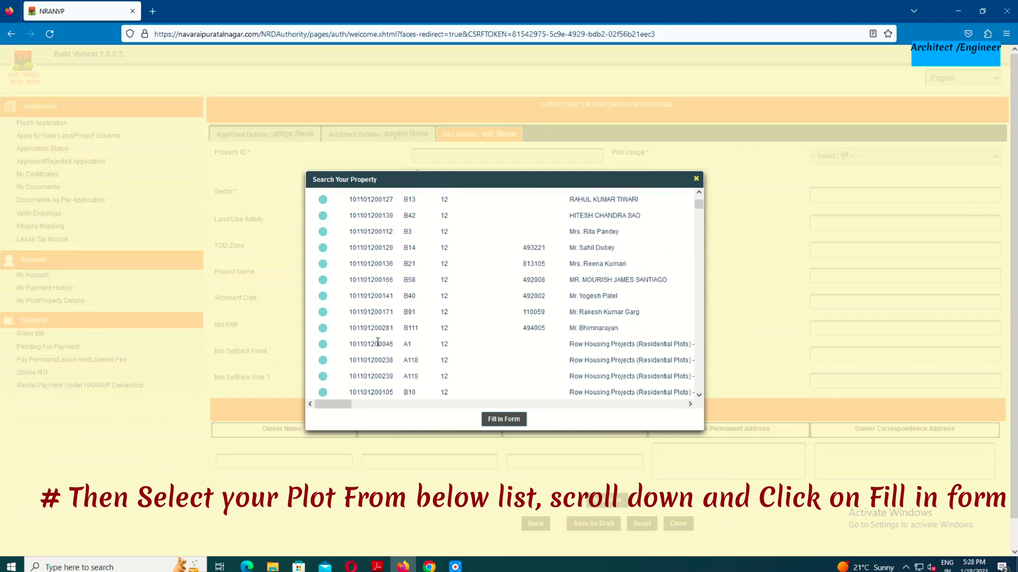
left_click(322, 328)
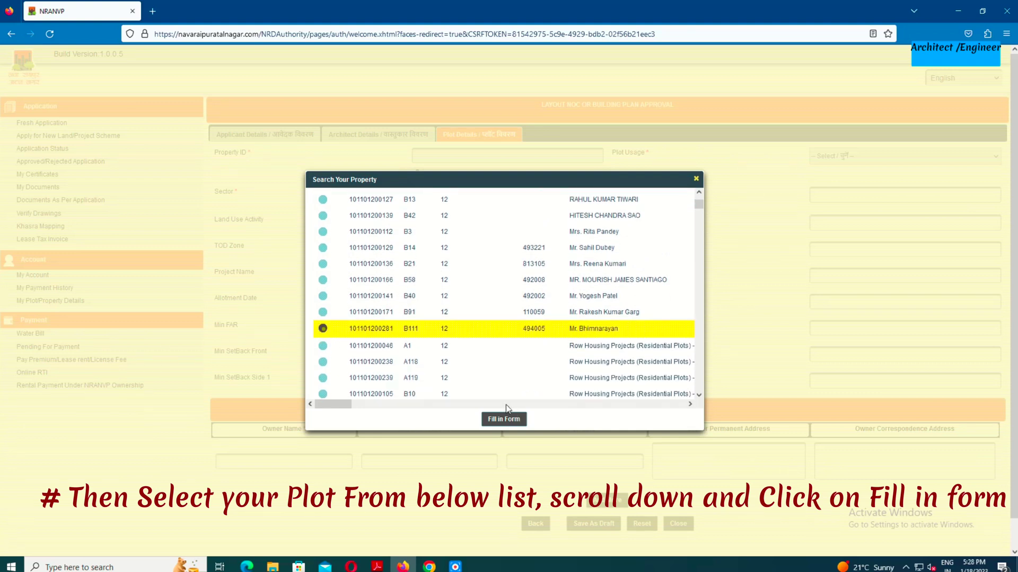
left_click(504, 418)
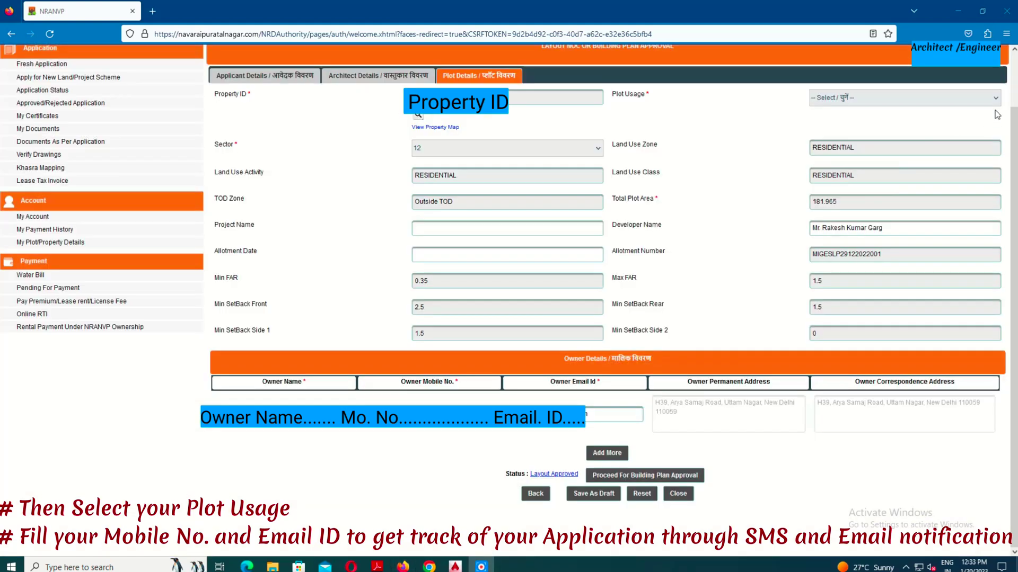
Step: Set the plot usage to Residential Plotted Developement and enter CG HOUSING BOARD as the project name
left_click(994, 100)
left_click(669, 132)
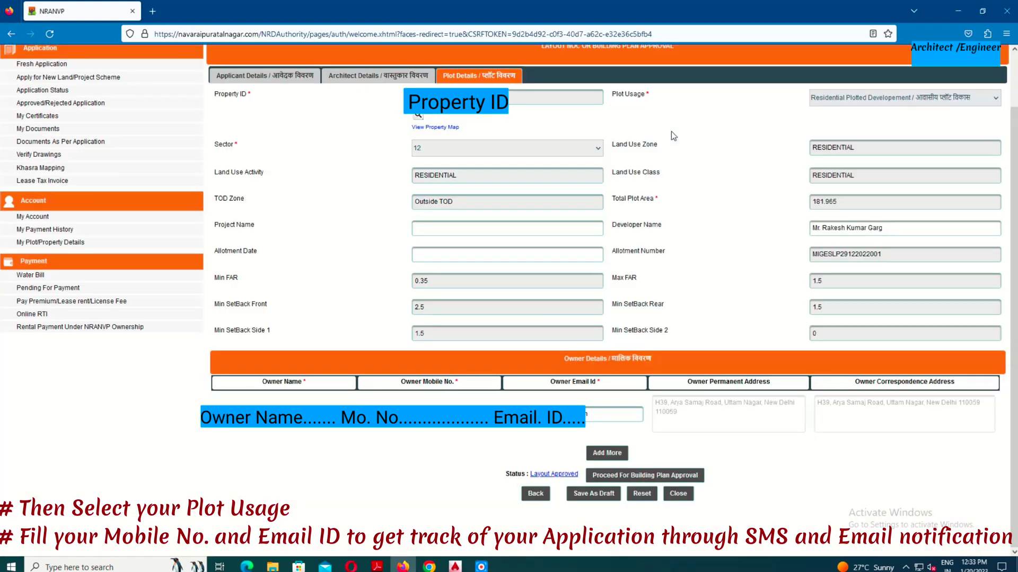
left_click(434, 230)
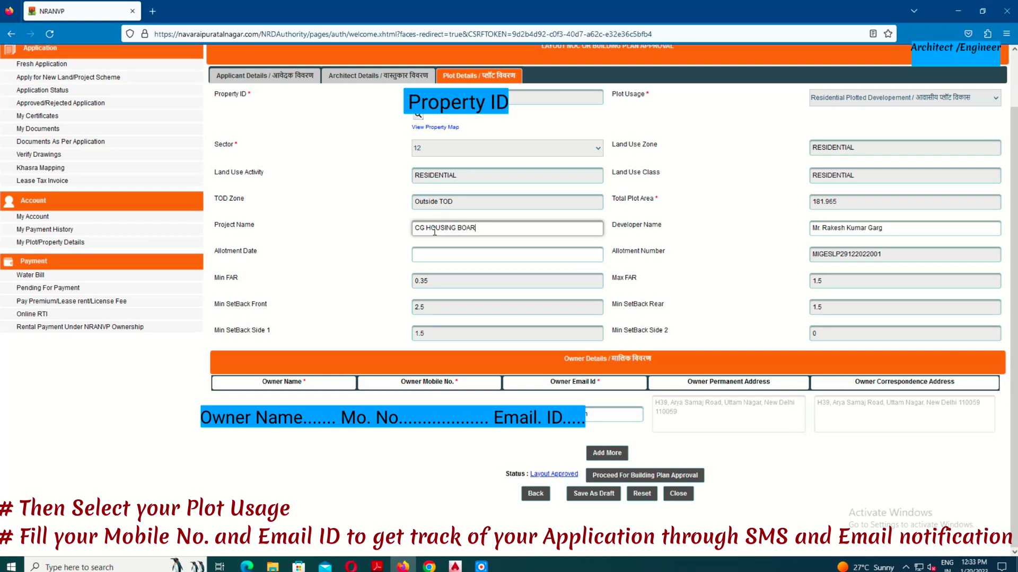
Step: Proceed for building plan approval as a Fresh Case
left_click(627, 479)
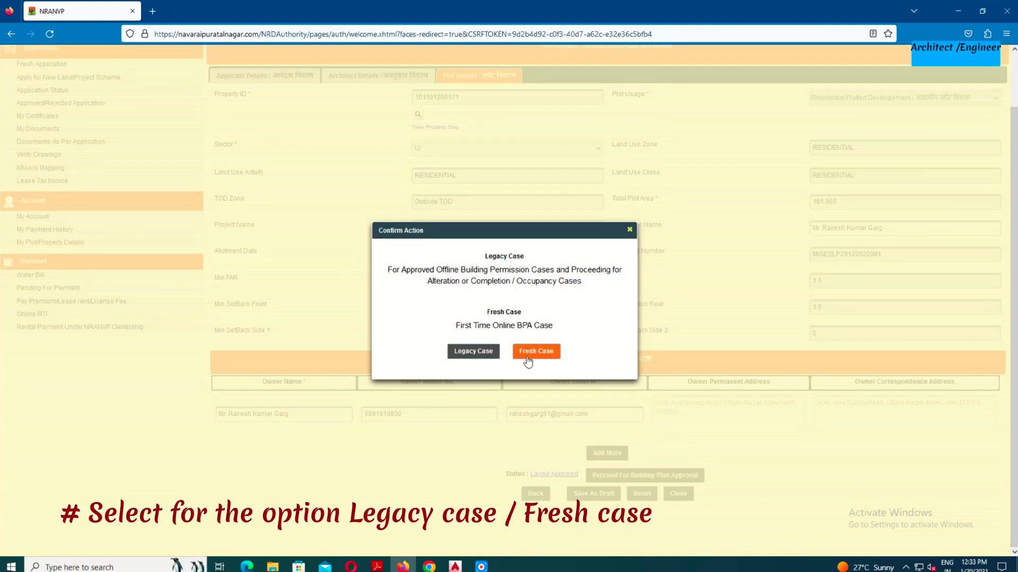
left_click(536, 351)
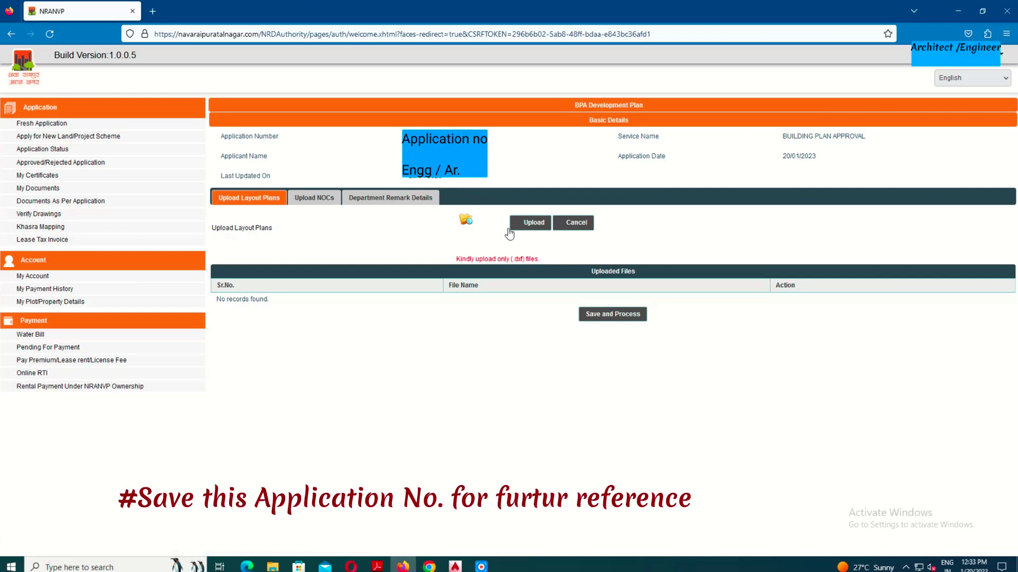
Step: Upload SUBMISSION_DRAWING.dxf as the layout plan, then save and process the DXF file
left_click(463, 227)
left_click(126, 103)
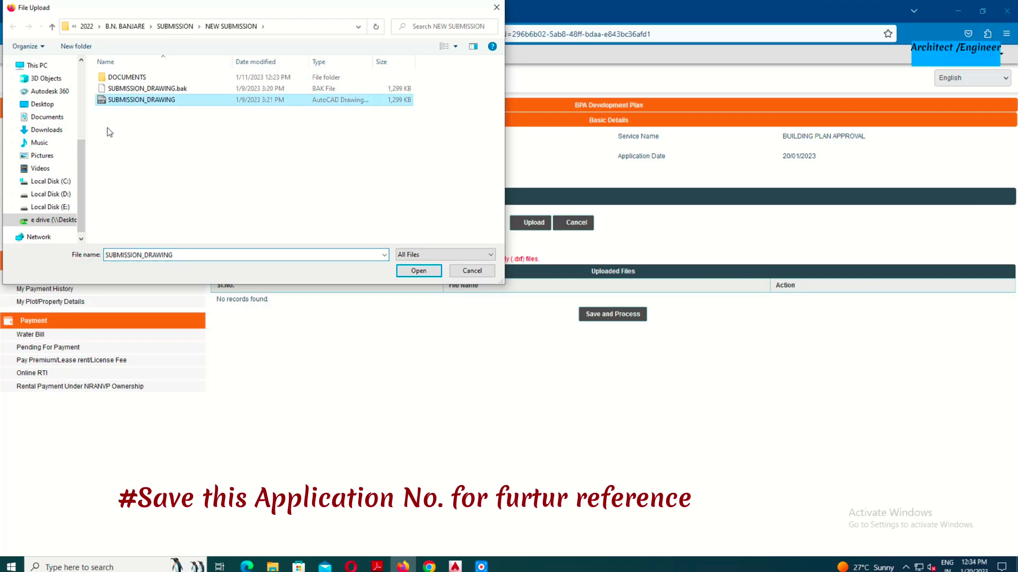
left_click(418, 271)
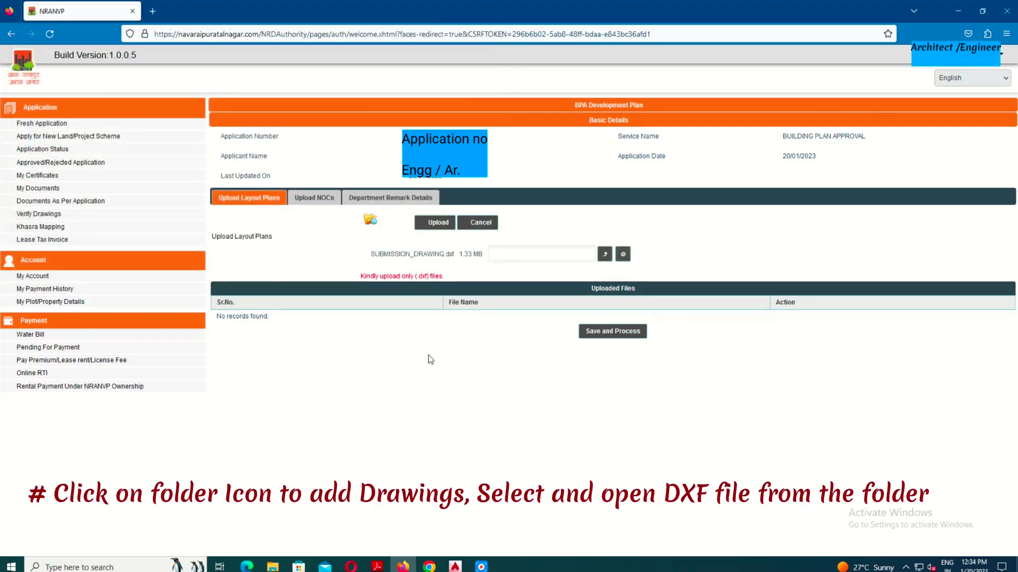
left_click(437, 223)
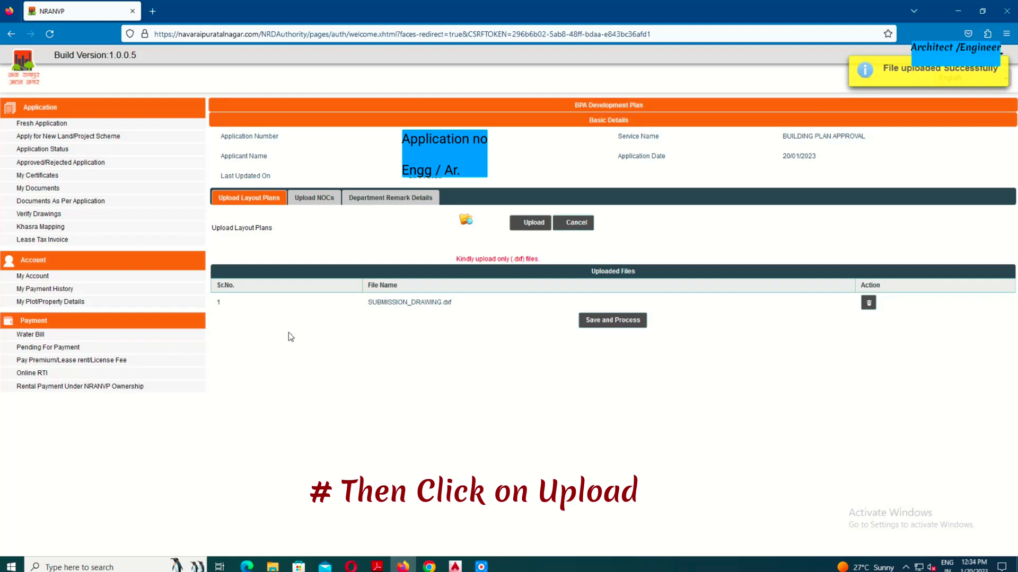
left_click(612, 324)
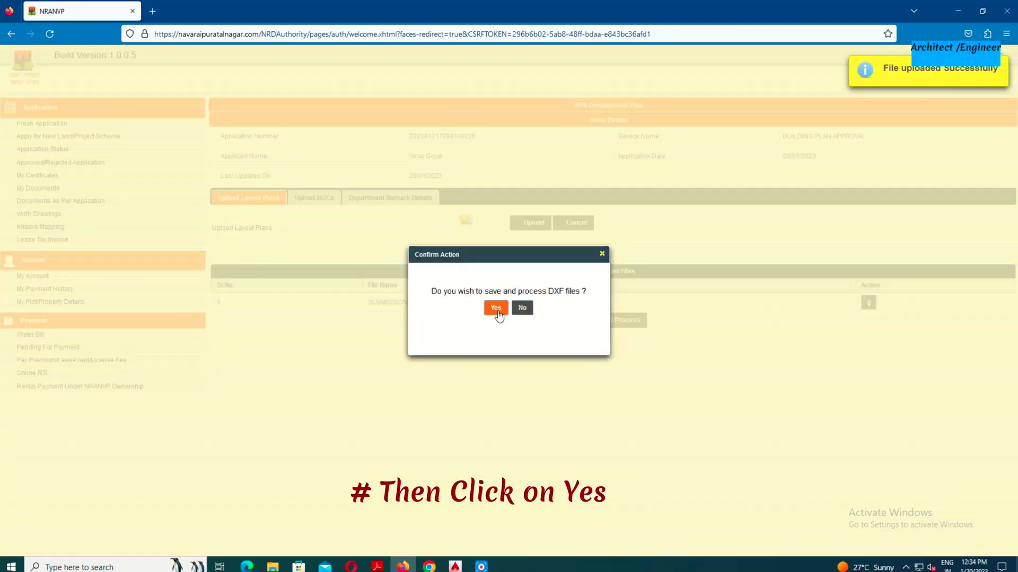
left_click(496, 308)
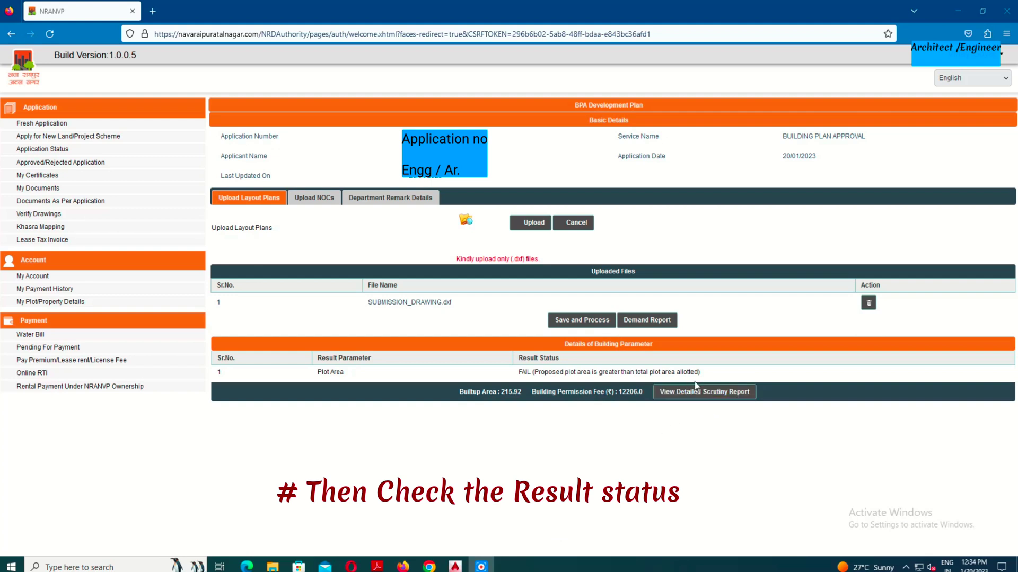
Step: Open the detailed scrutiny report and review the drawing validation messages about the uploaded DXF file's layers
left_click(703, 393)
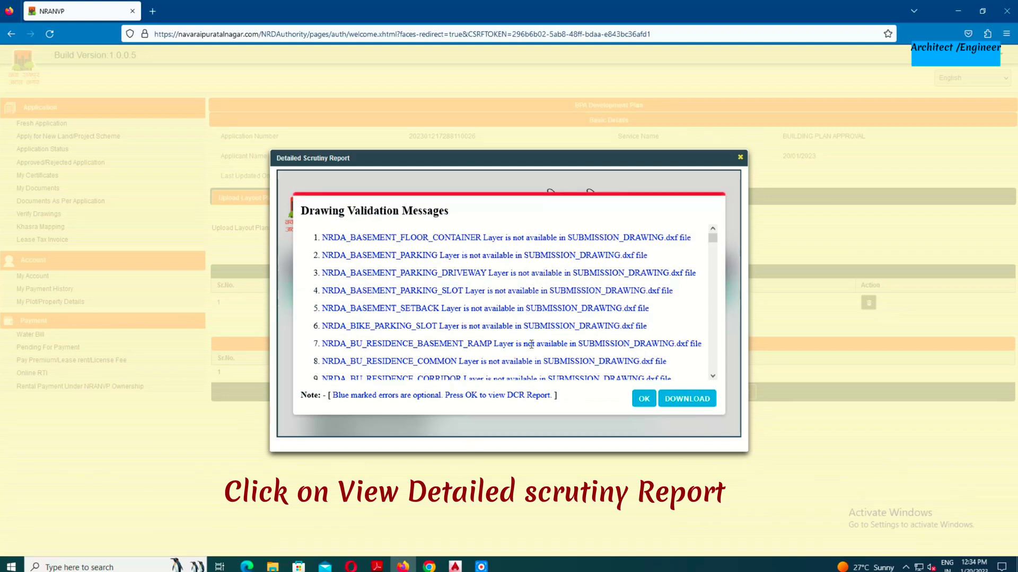
scroll(509, 308, "down", 1)
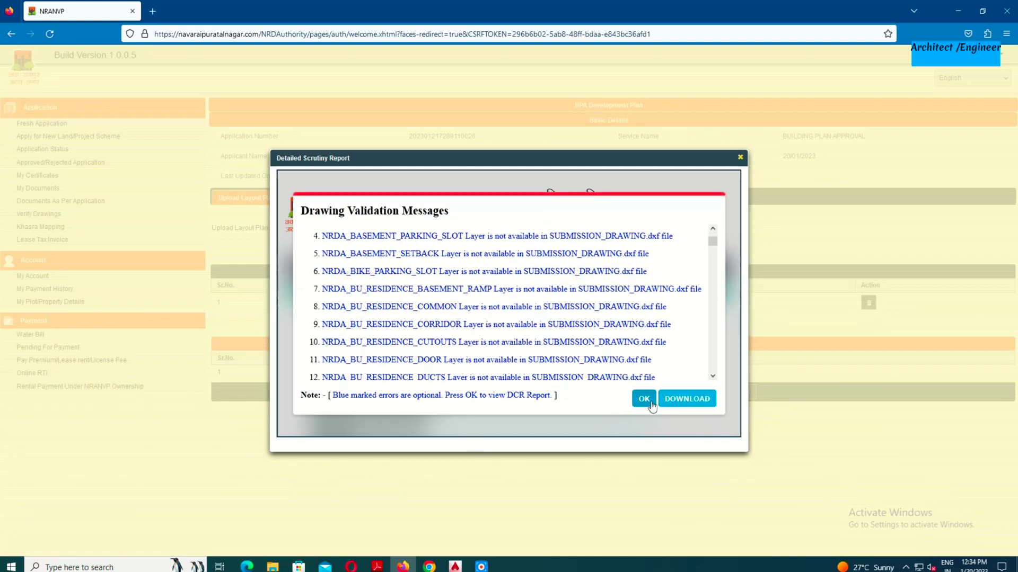
scroll(599, 346, "down", 1)
scroll(599, 346, "down", 7)
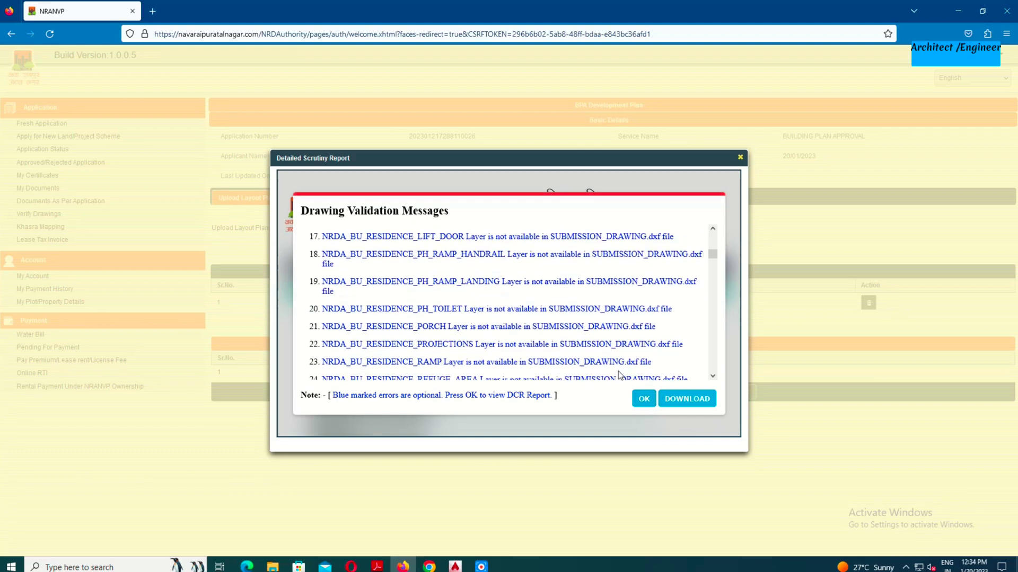
scroll(619, 377, "up", 2)
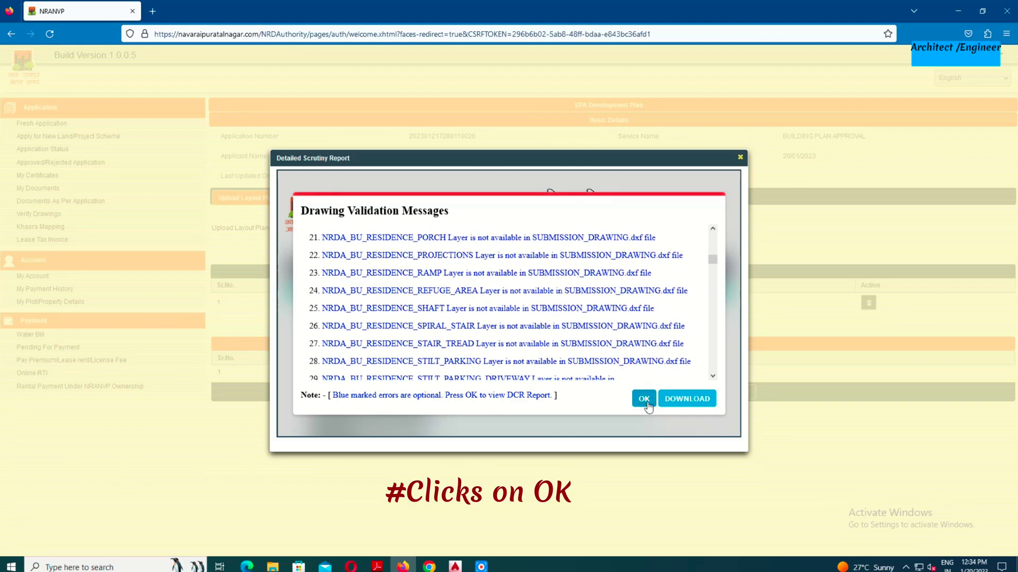
Step: Accept the validation messages, examine the plot area, setback, FAR, parking and staircase checks in the scrutiny report, and close it
left_click(644, 401)
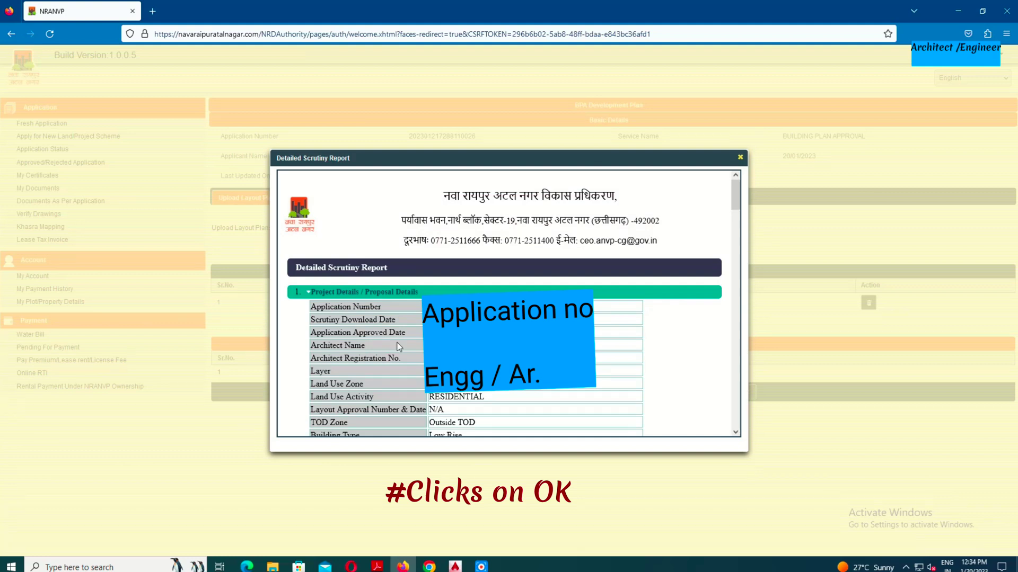
scroll(503, 303, "down", 7)
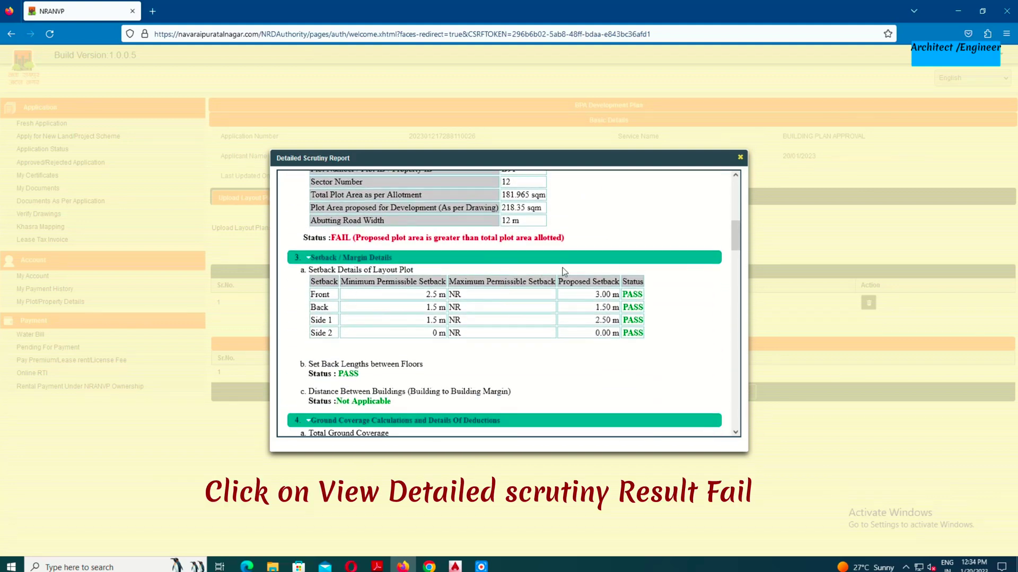
scroll(550, 266, "down", 3)
scroll(550, 266, "down", 8)
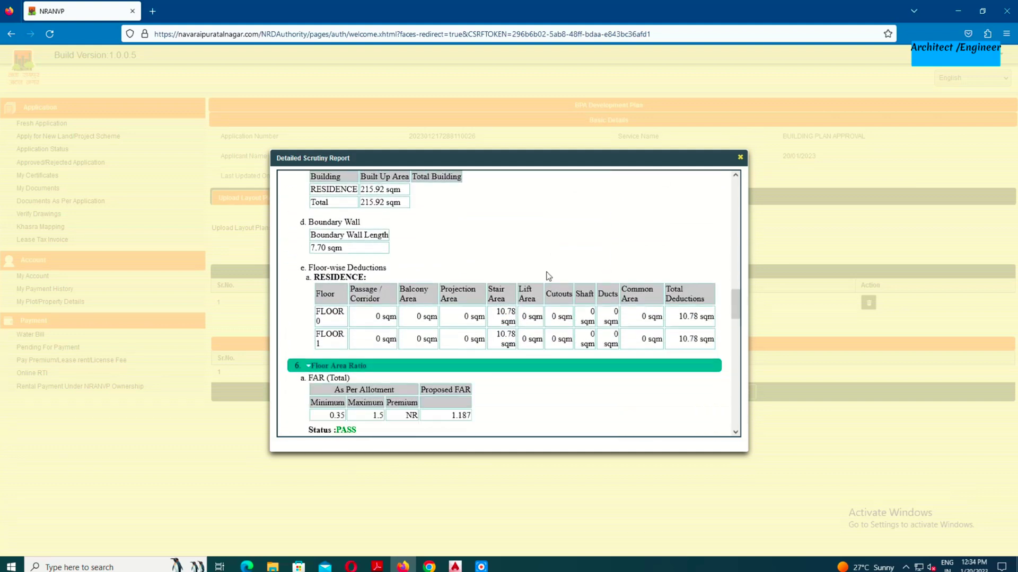
scroll(548, 276, "down", 9)
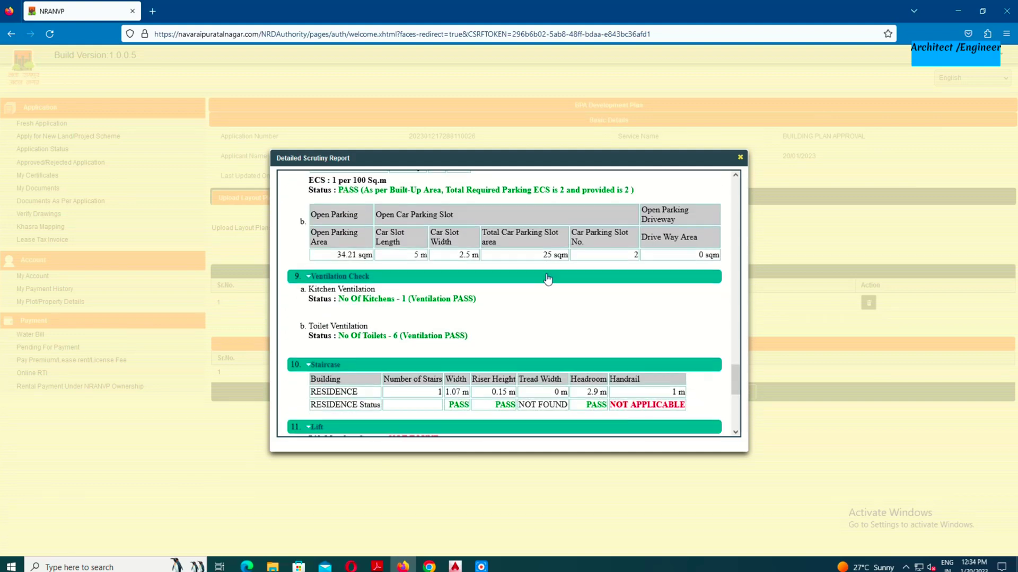
scroll(547, 276, "down", 3)
scroll(548, 279, "up", 15)
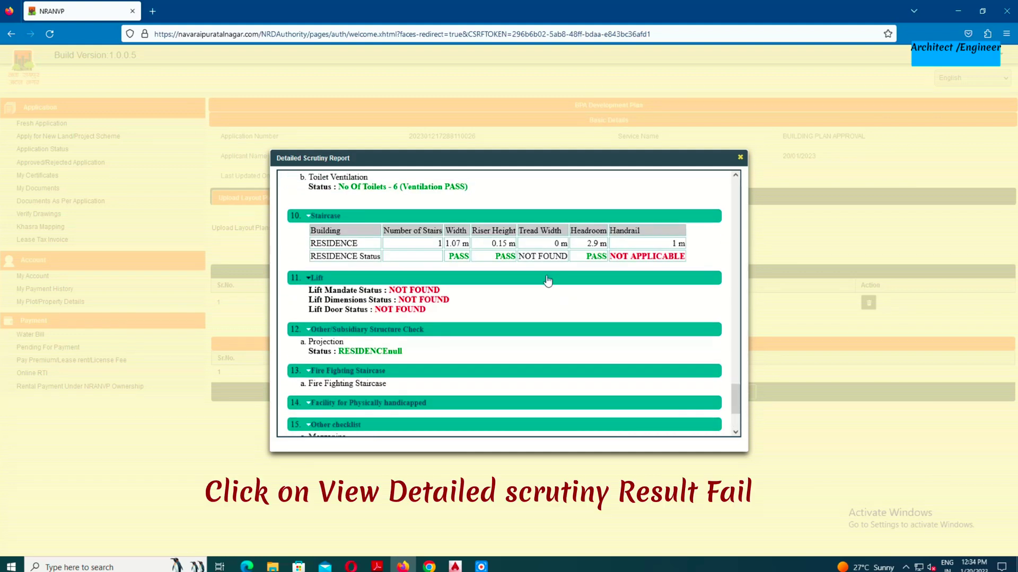
scroll(548, 280, "up", 10)
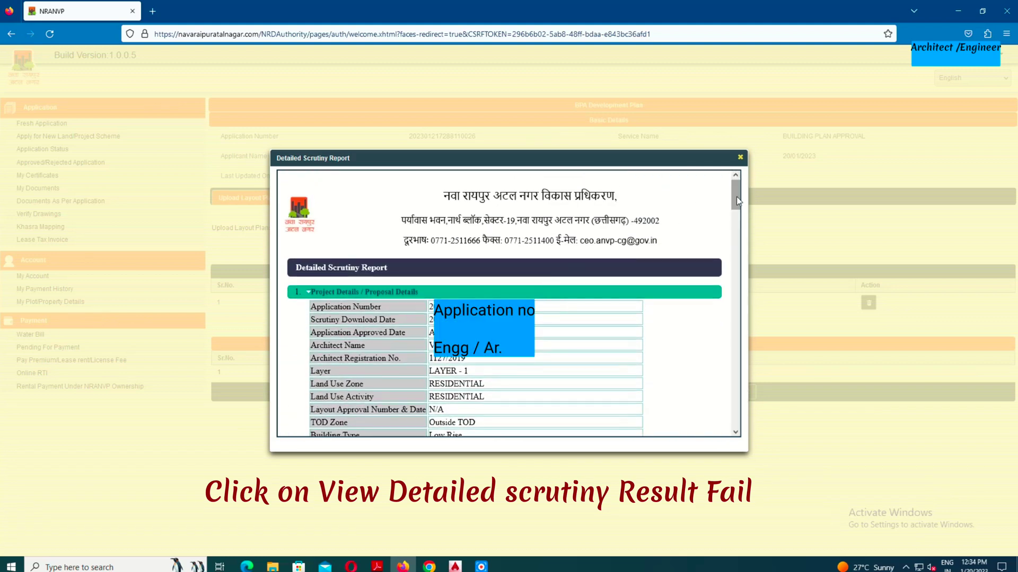
left_click(740, 158)
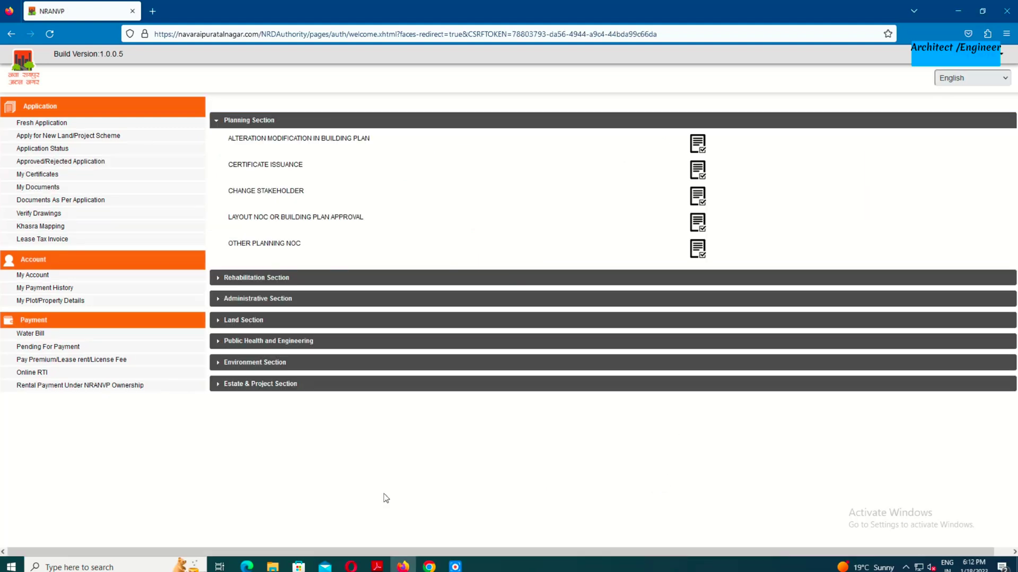
Step: Find the drafted building plan approval application under the application status and proceed with it
left_click(47, 150)
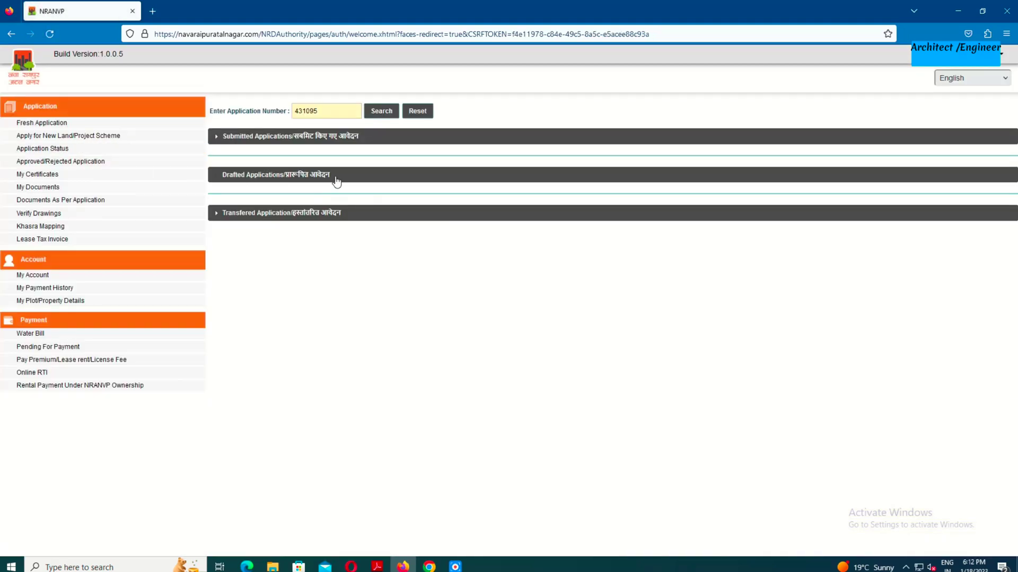
left_click(335, 177)
left_click(347, 198)
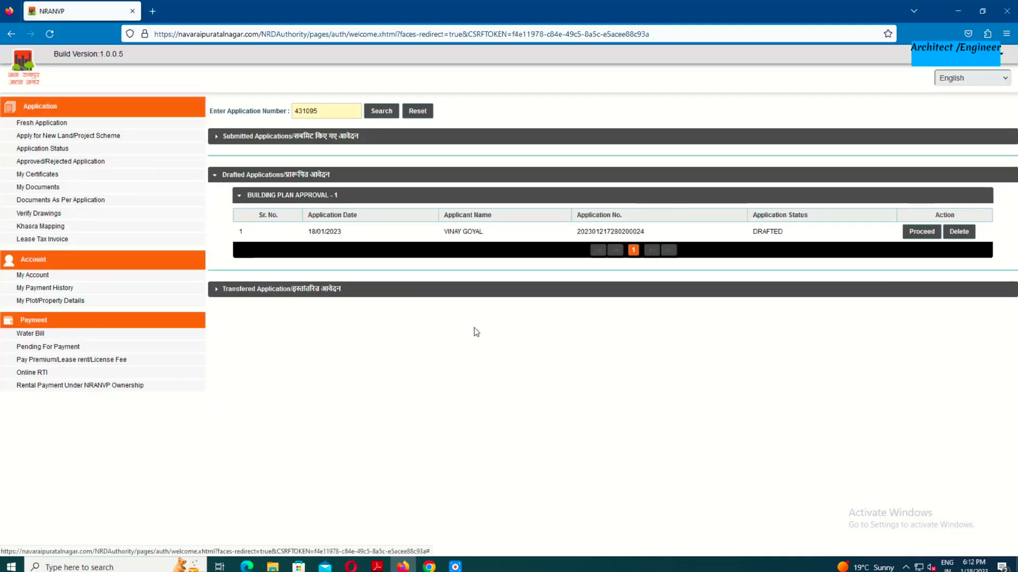
left_click(924, 234)
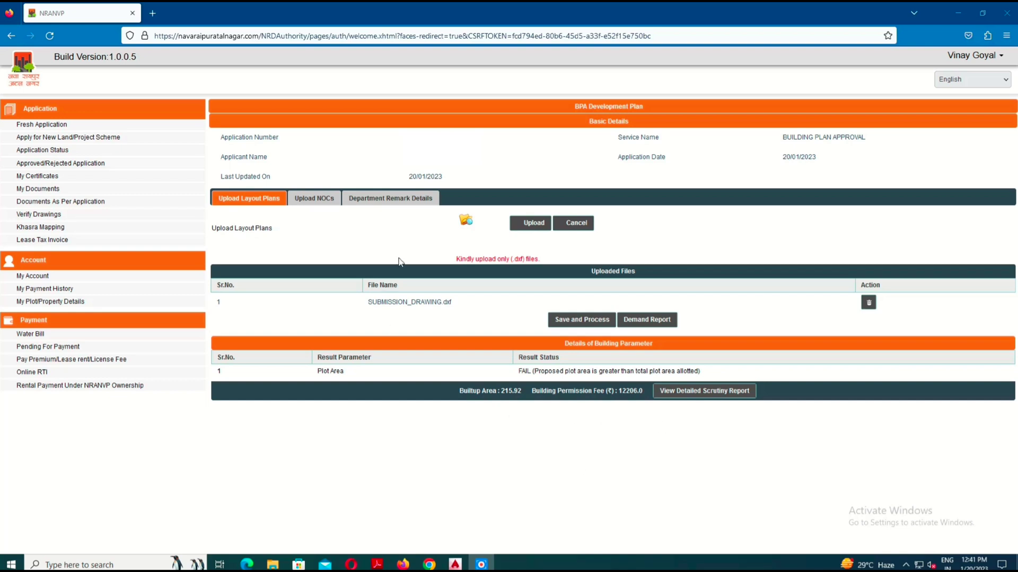
Step: Examine the NOC upload list for the mandatory documents and the already-collected choices offered for Form 17 (1)
left_click(318, 199)
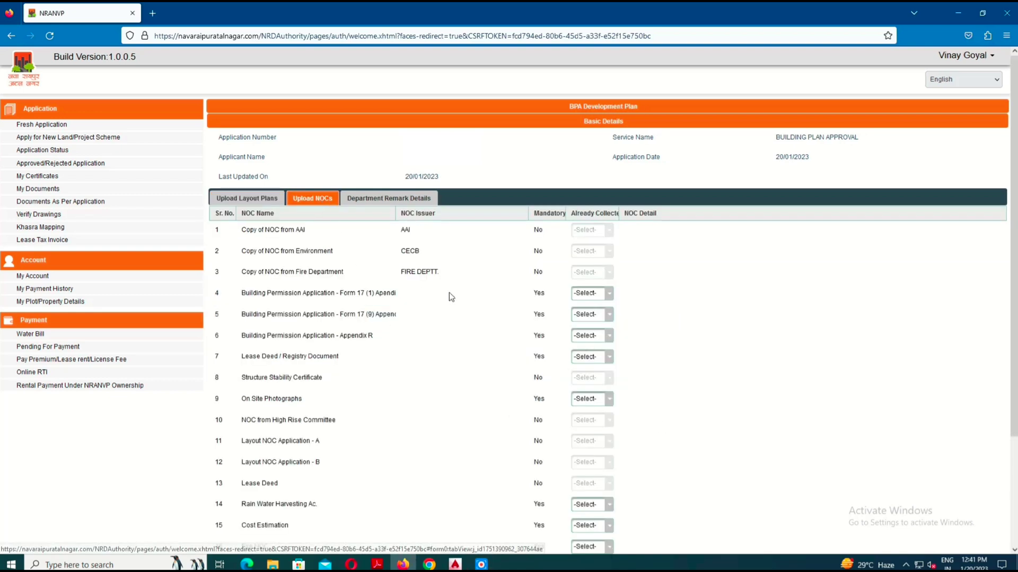
scroll(461, 289, "down", 3)
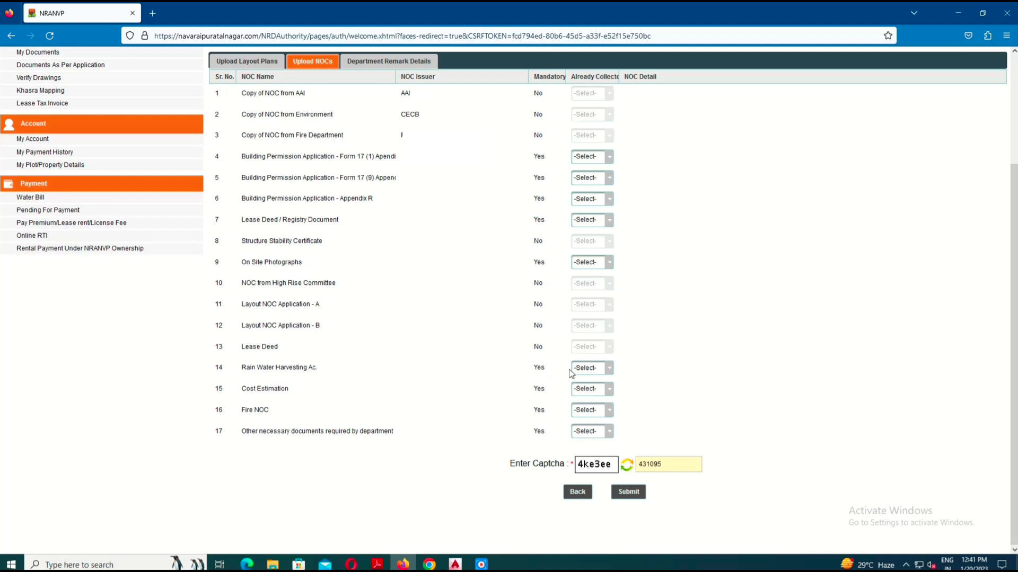
scroll(549, 206, "up", 1)
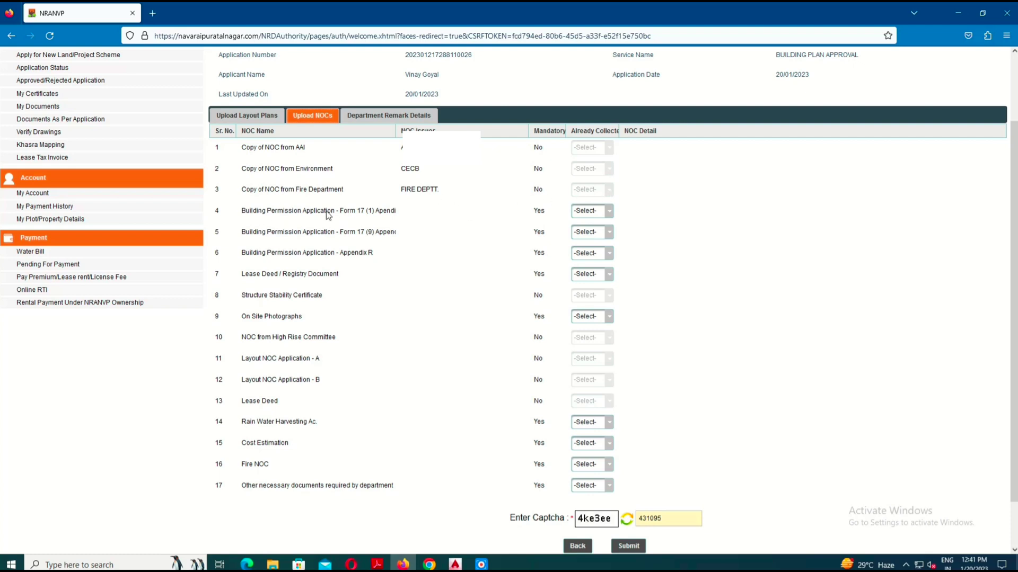
left_click(609, 212)
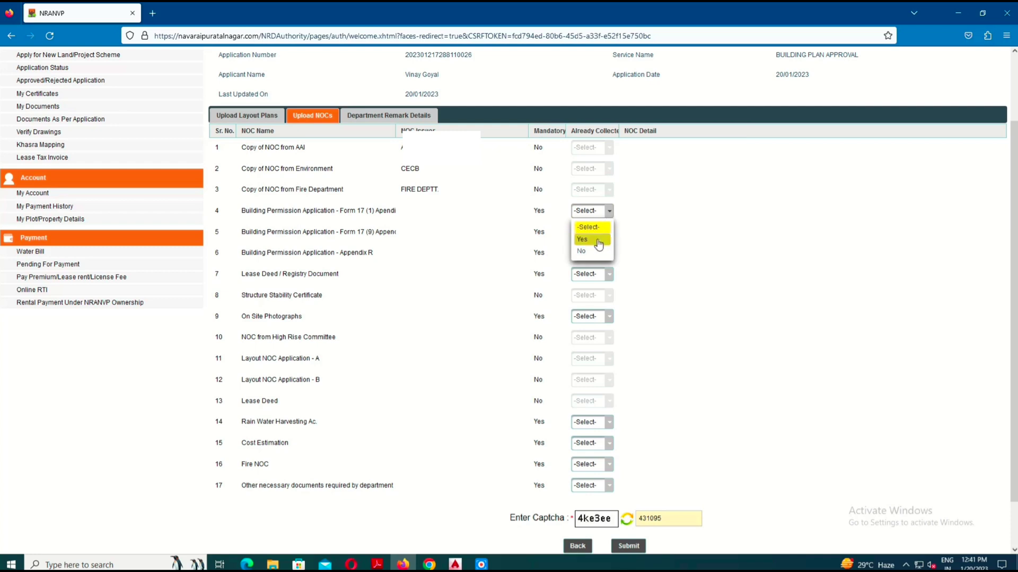
left_click(597, 242)
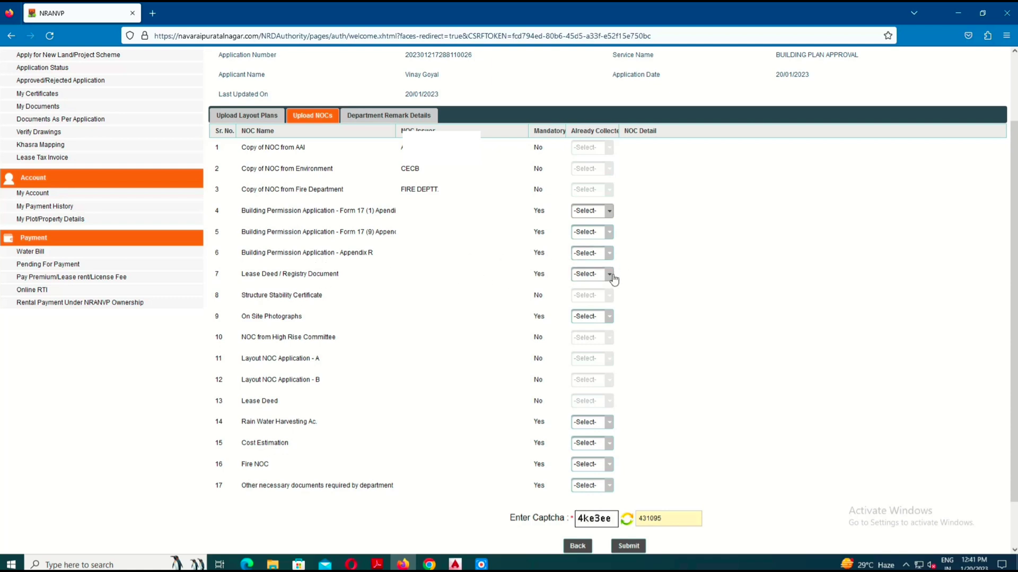
scroll(469, 297, "down", 1)
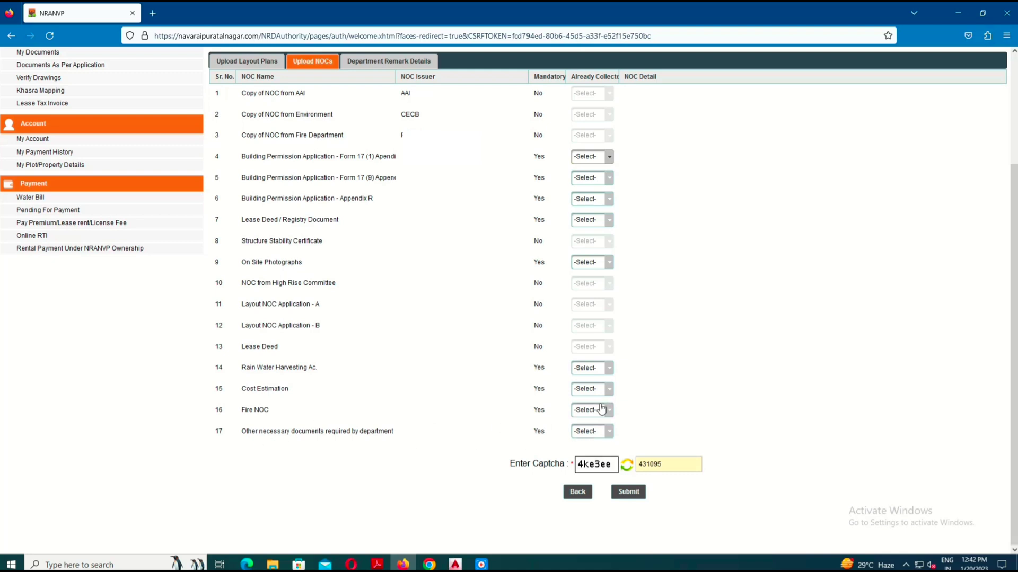
scroll(601, 408, "up", 3)
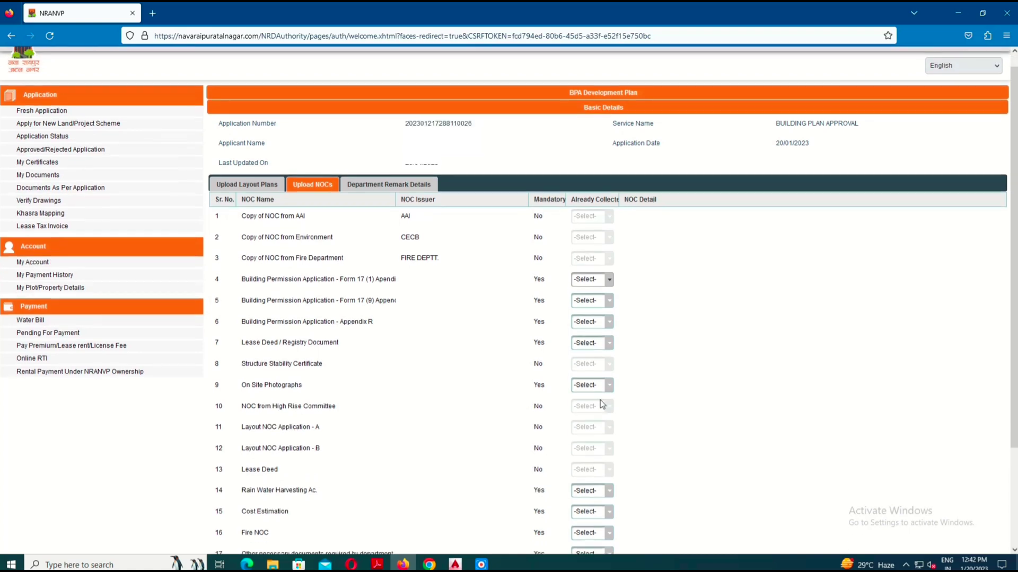
scroll(602, 404, "down", 3)
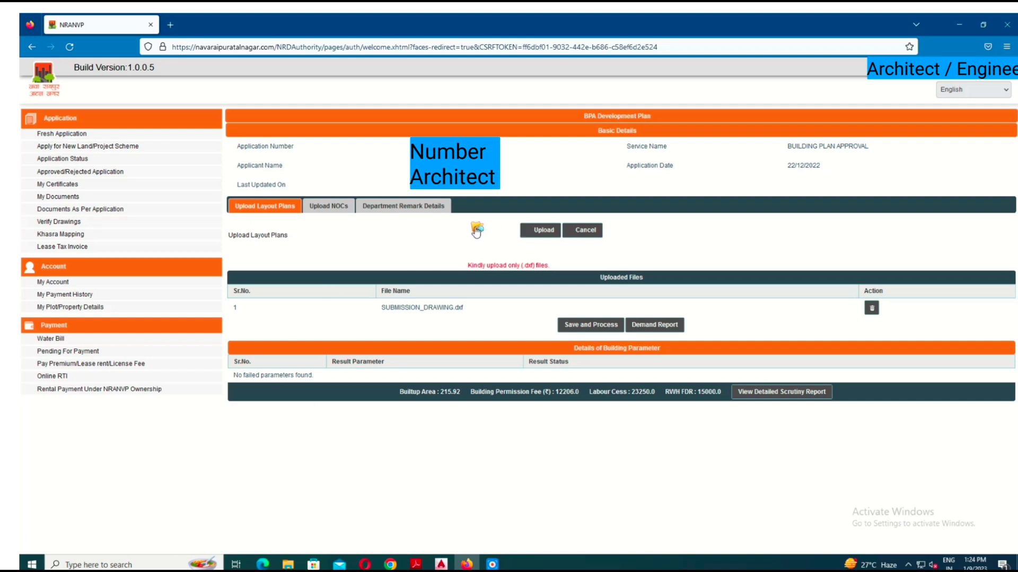
Step: In the NOC uploads, mark Building Permission Application - Form 17 (1) as Yes, upload FORM (17) (1).pdf and refresh its file name
left_click(324, 207)
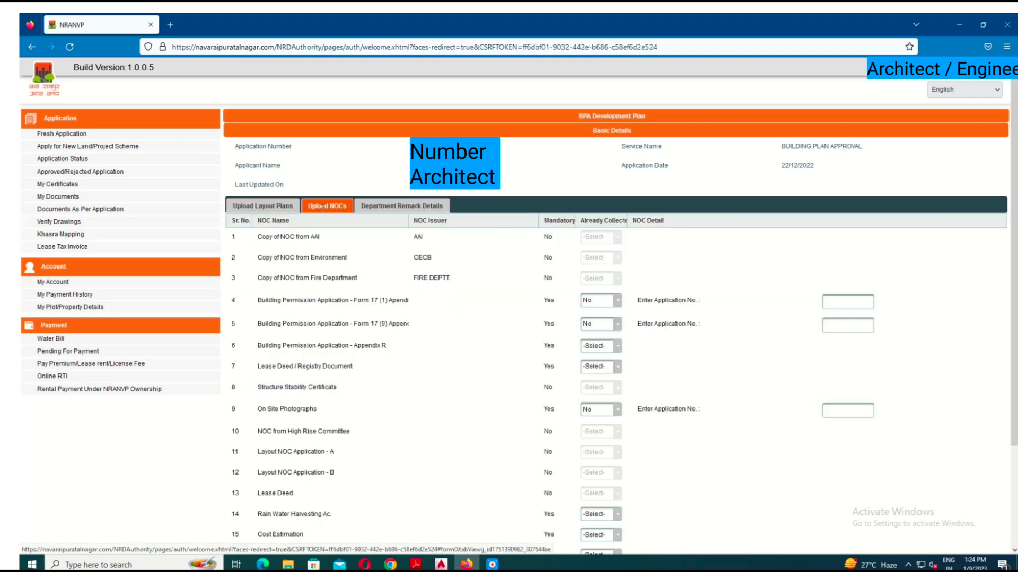
scroll(586, 336, "down", 2)
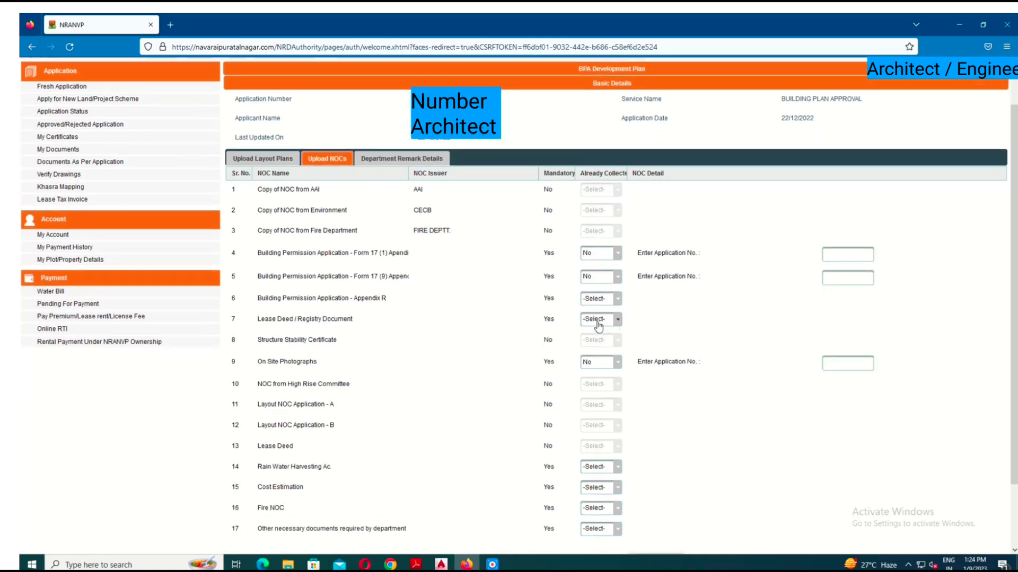
left_click(618, 247)
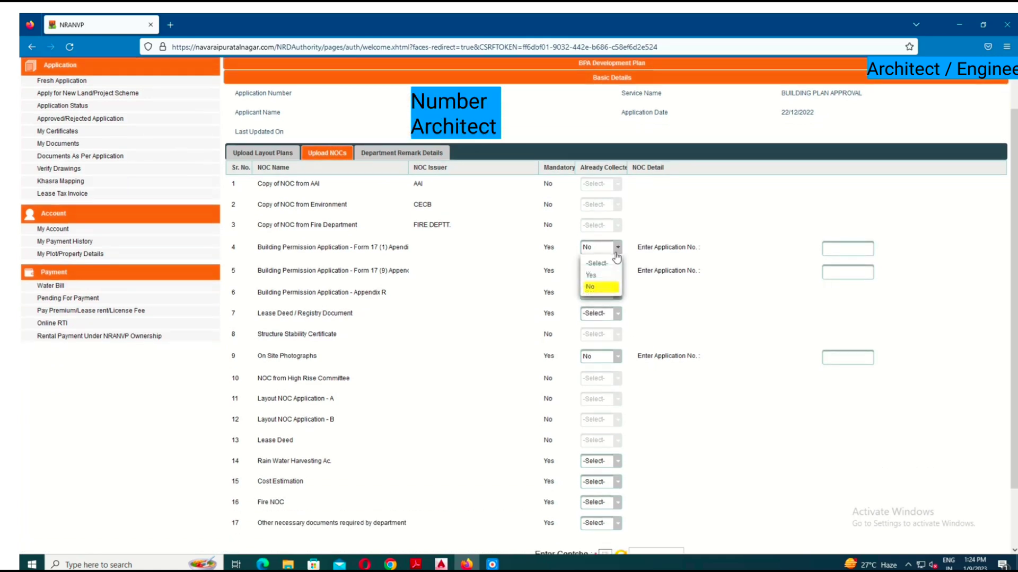
left_click(592, 275)
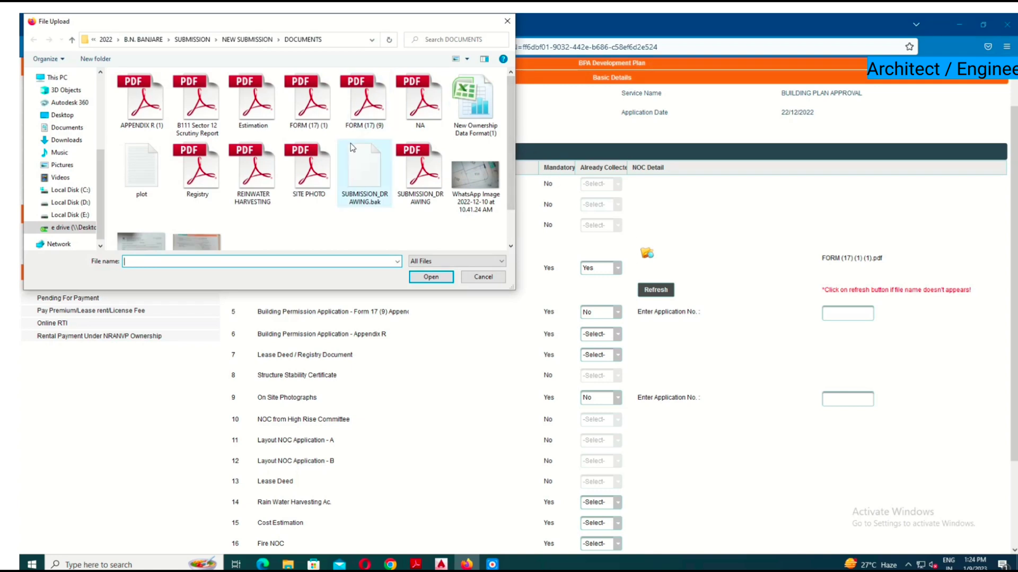
left_click(310, 104)
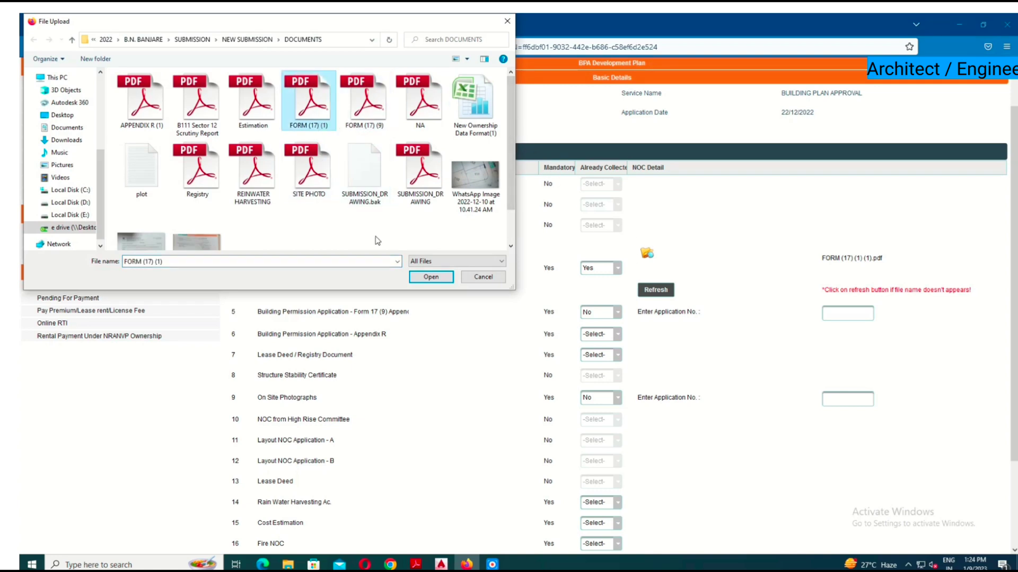
left_click(439, 282)
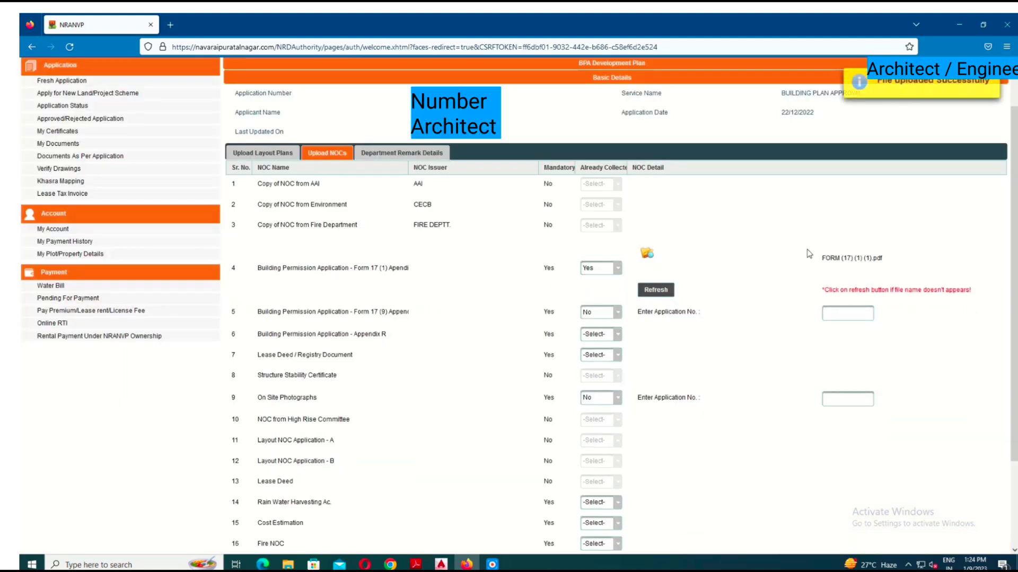
left_click(657, 291)
Step: Mark Building Permission Application - Form 17 (9) as Yes, upload FORM (17) (9).pdf and refresh its file name
left_click(613, 323)
left_click(595, 341)
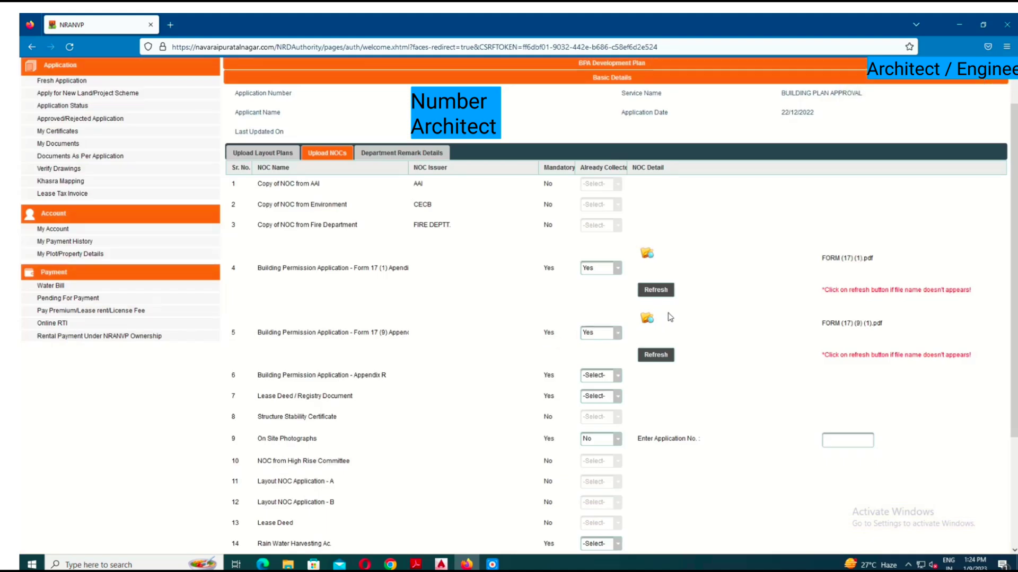
left_click(645, 321)
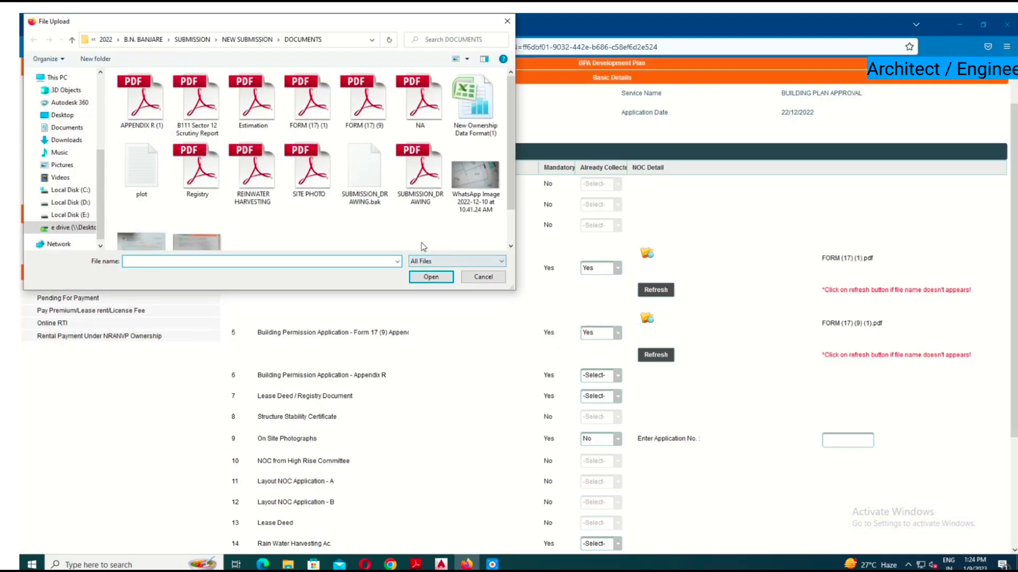
left_click(371, 130)
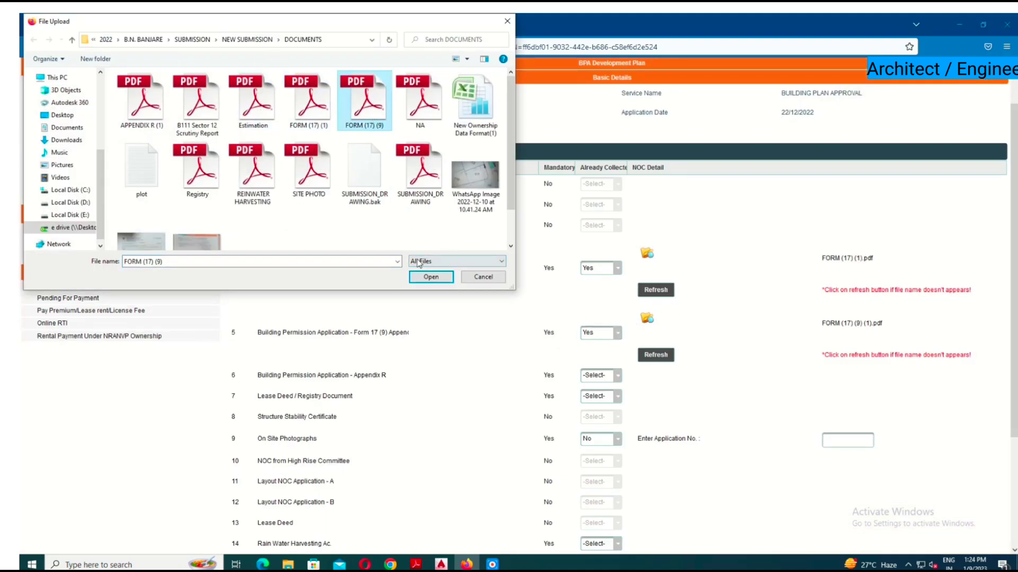
left_click(431, 277)
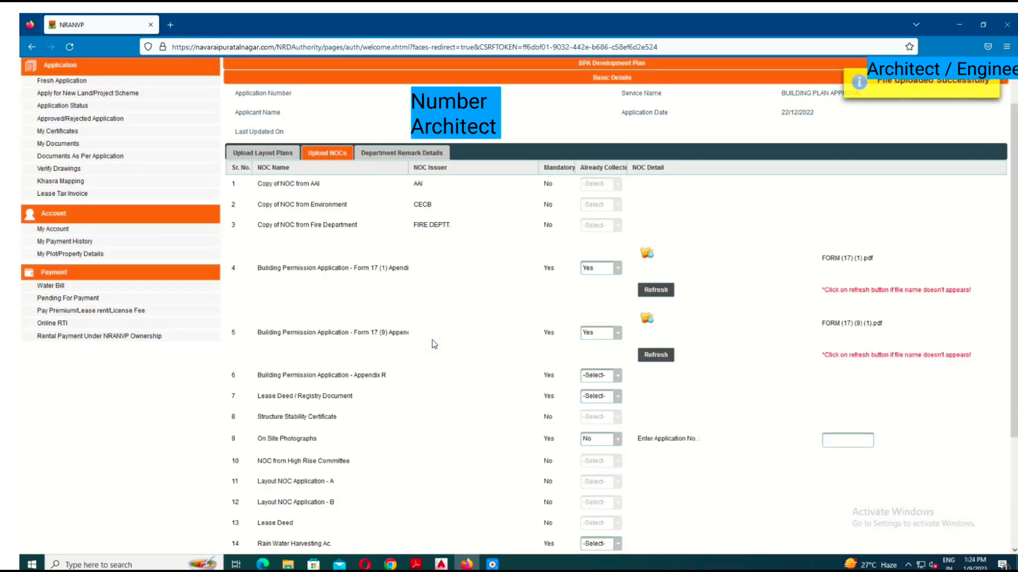
left_click(665, 362)
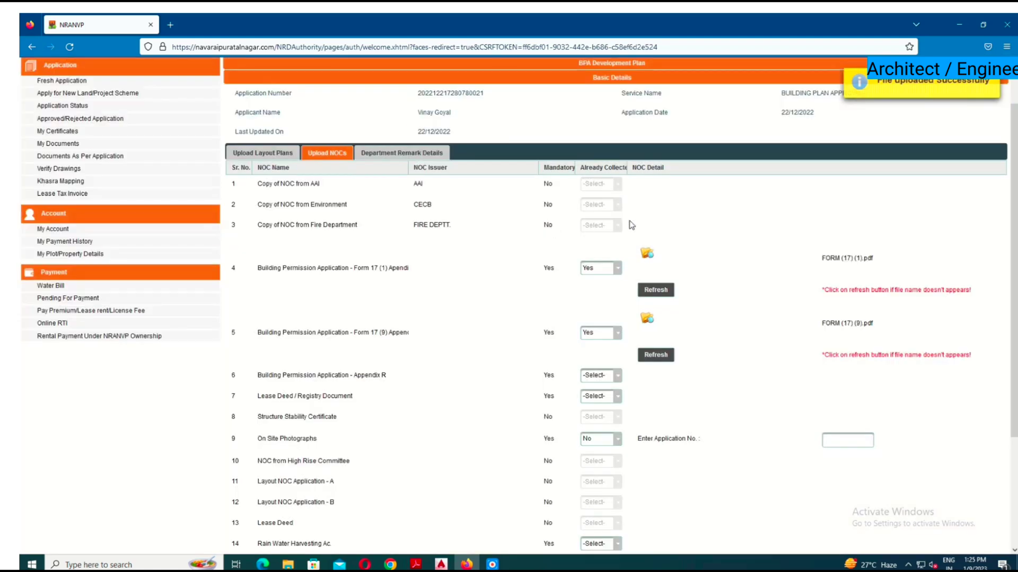
Step: Mark Building Permission Application - Appendix R as Yes, upload APPENDIX R (1).pdf and refresh its file name
scroll(636, 244, "down", 3)
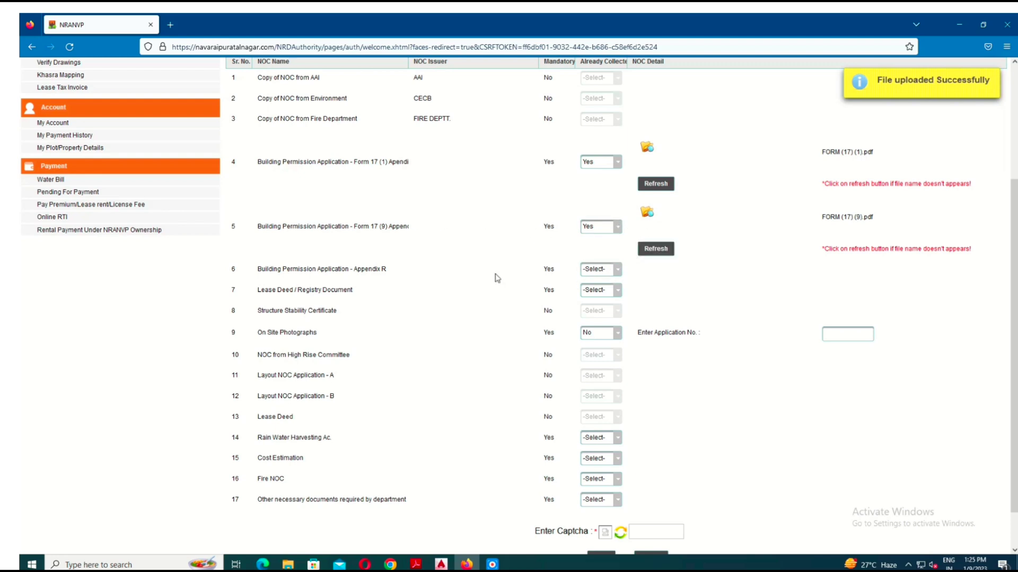
left_click(616, 270)
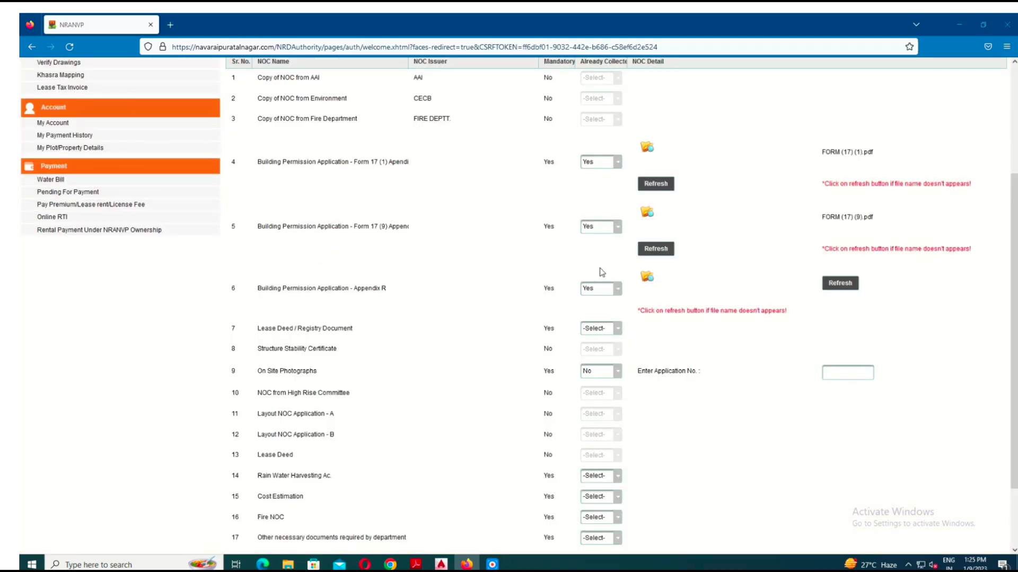
left_click(647, 276)
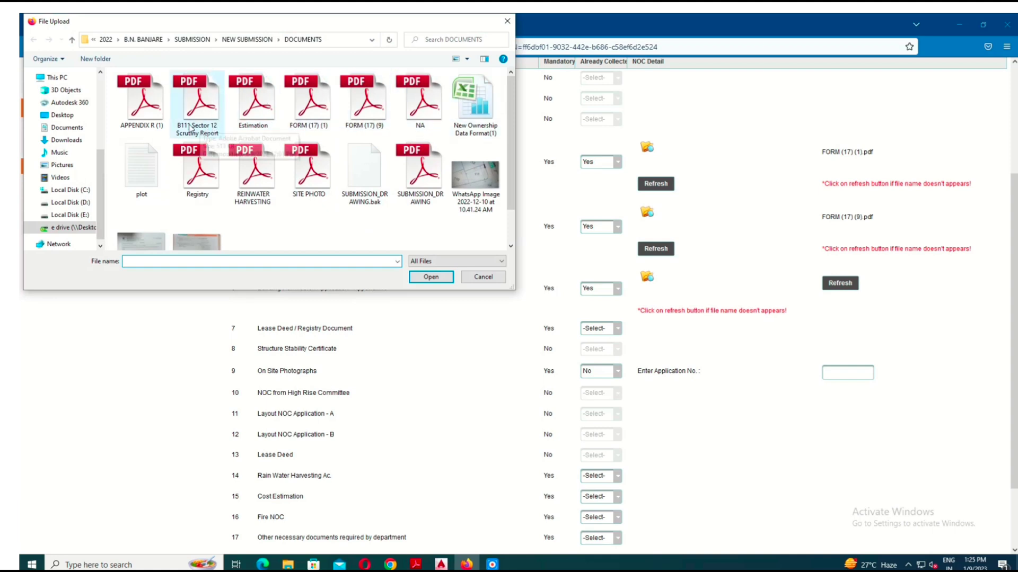
left_click(149, 119)
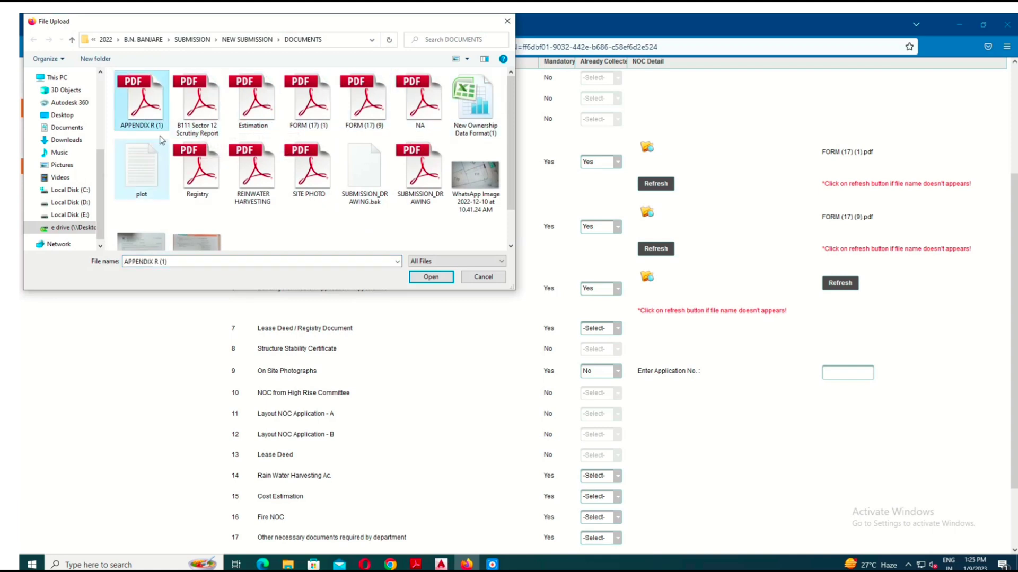
left_click(424, 278)
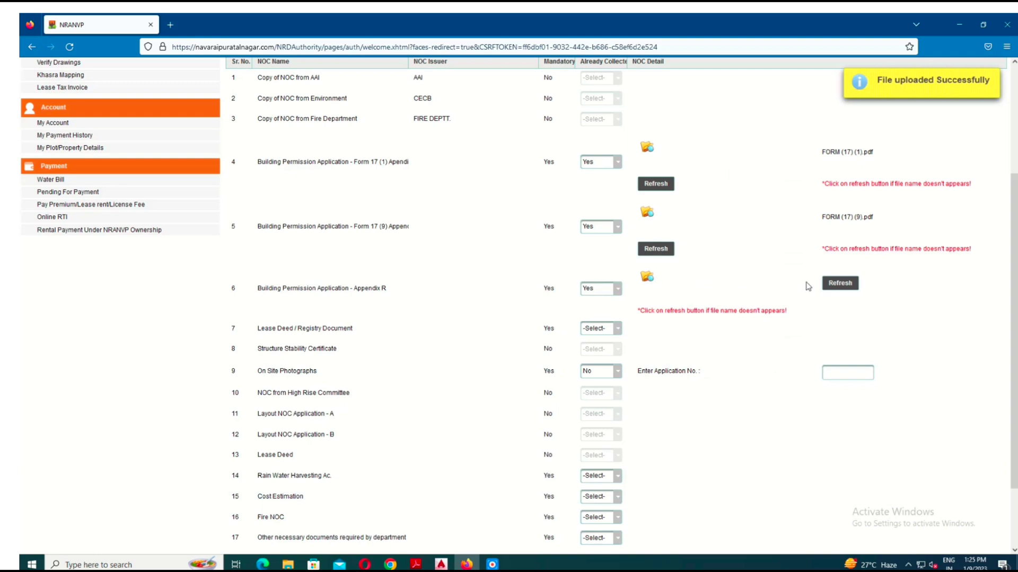
left_click(840, 283)
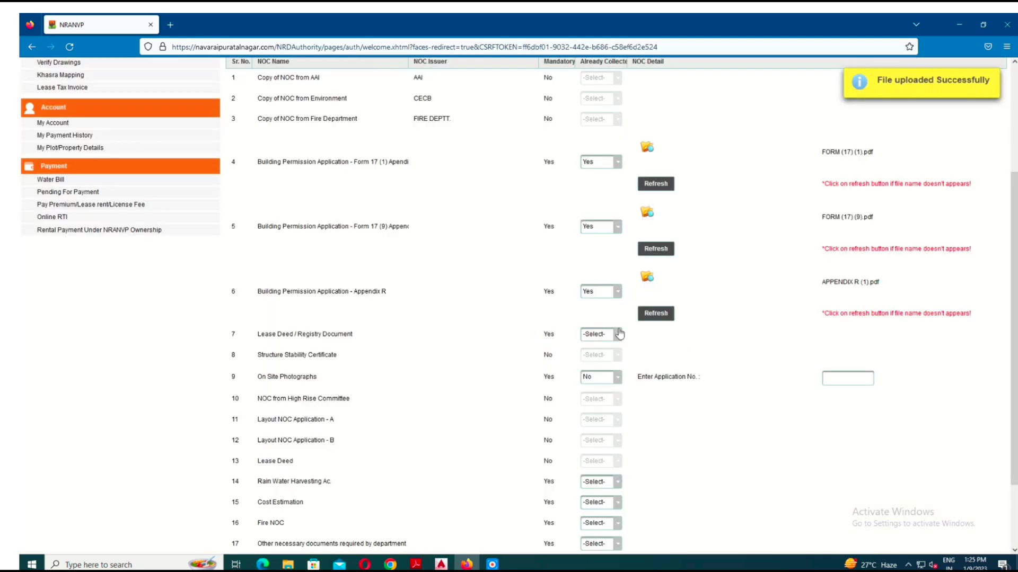
Step: Mark Lease Deed / Registry Document as Yes, try to upload the Registry PDF and refresh its file name
scroll(634, 248, "down", 2)
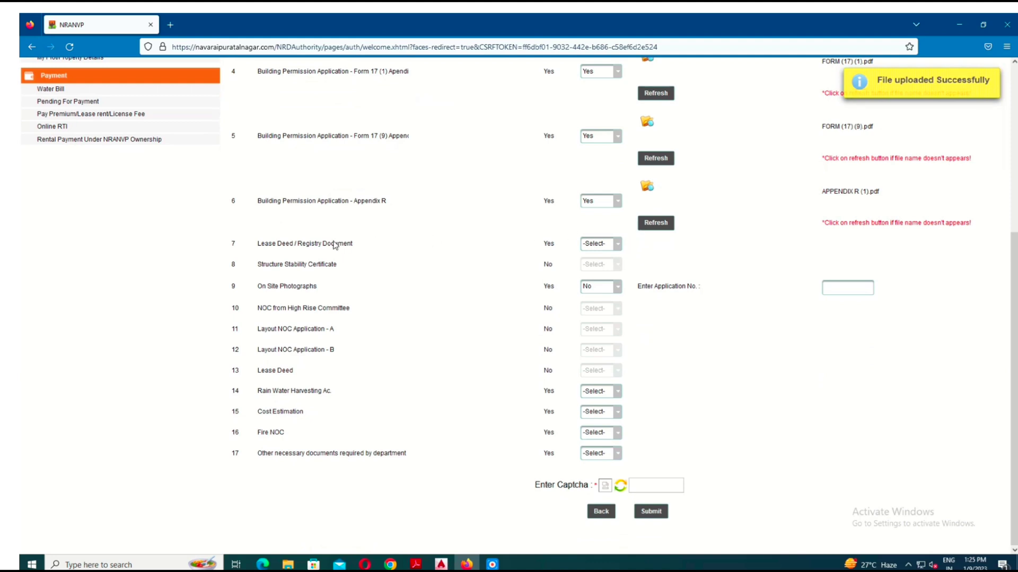
left_click(616, 244)
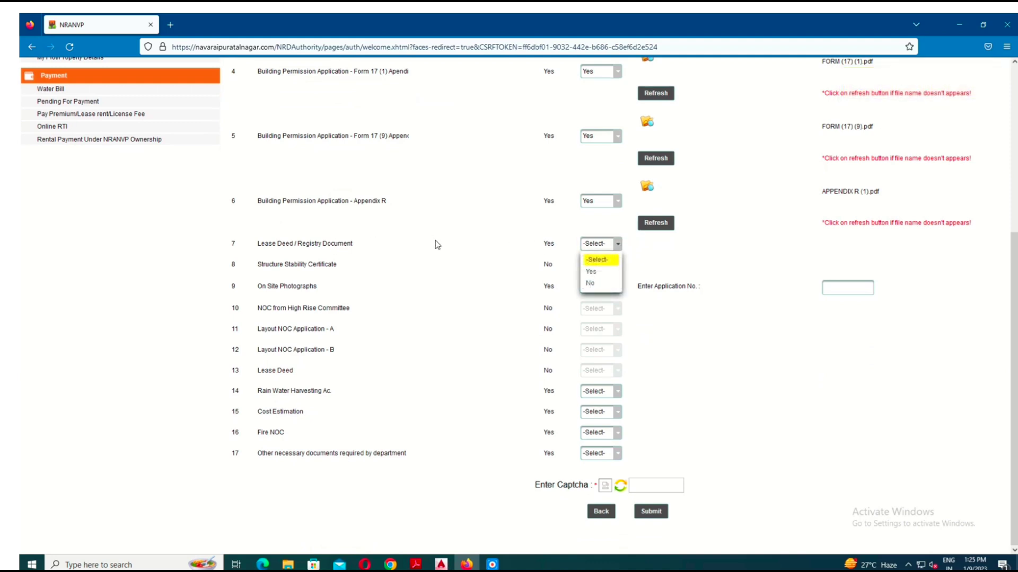
left_click(590, 272)
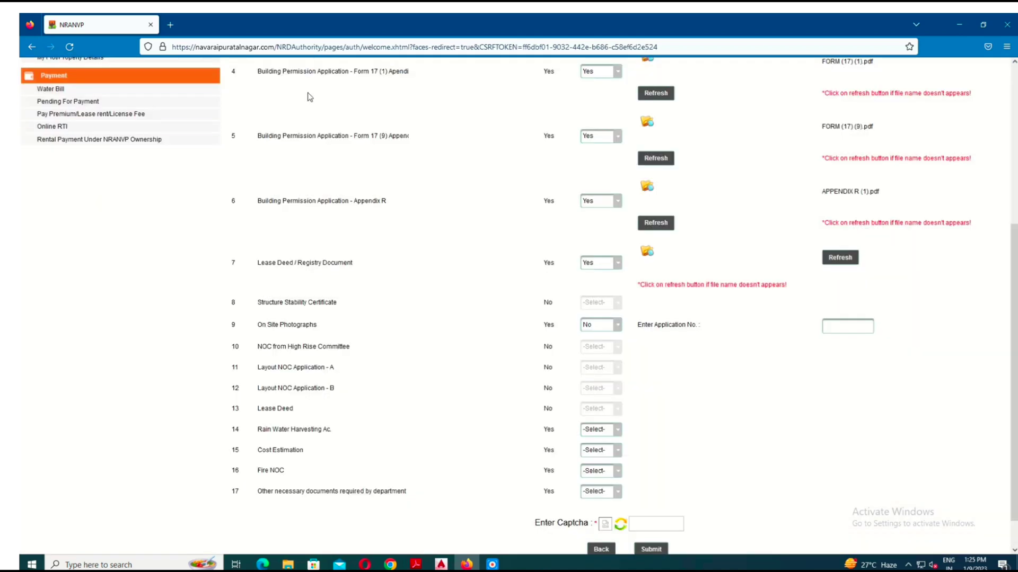
left_click(646, 253)
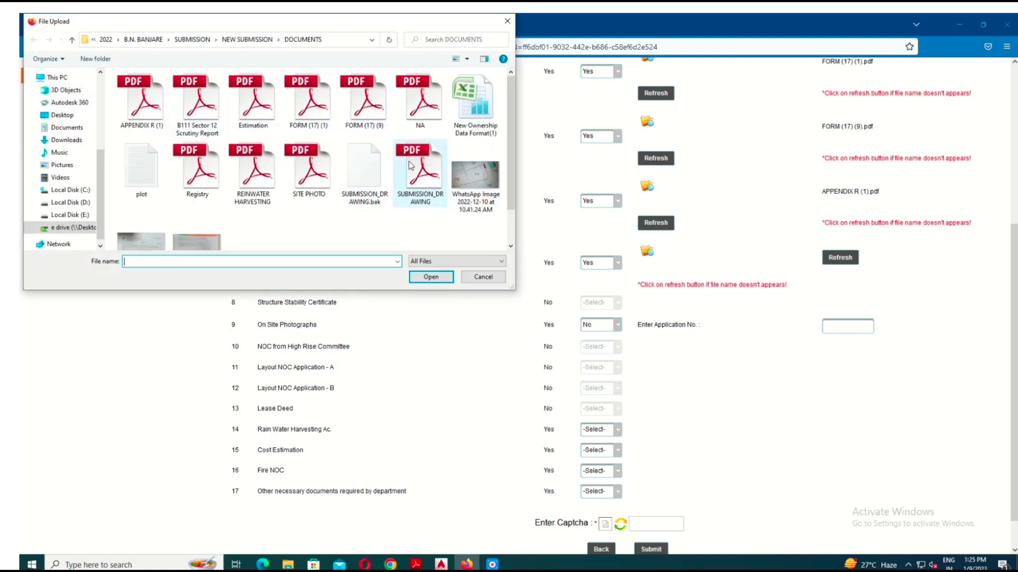
left_click(197, 169)
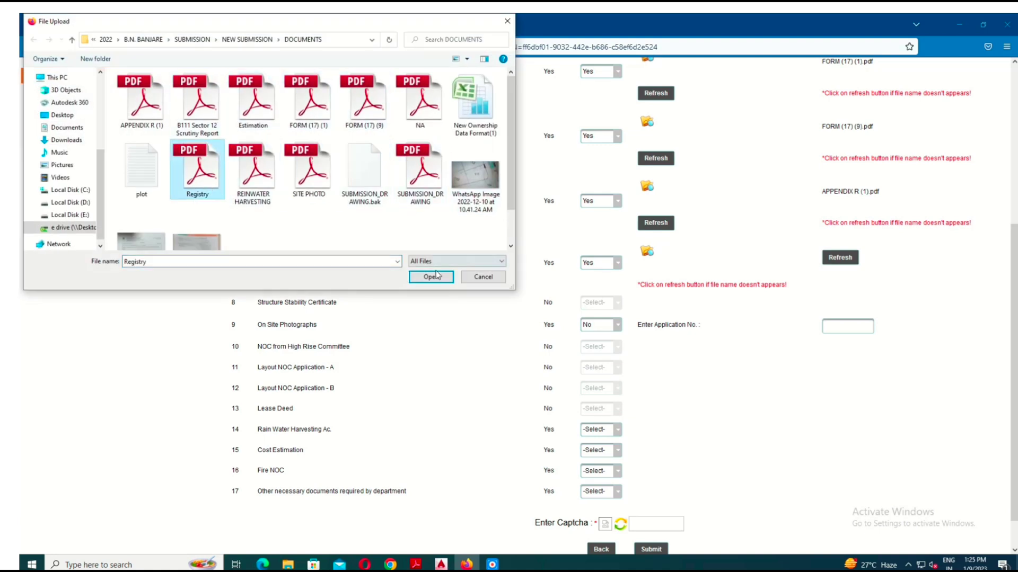
left_click(431, 277)
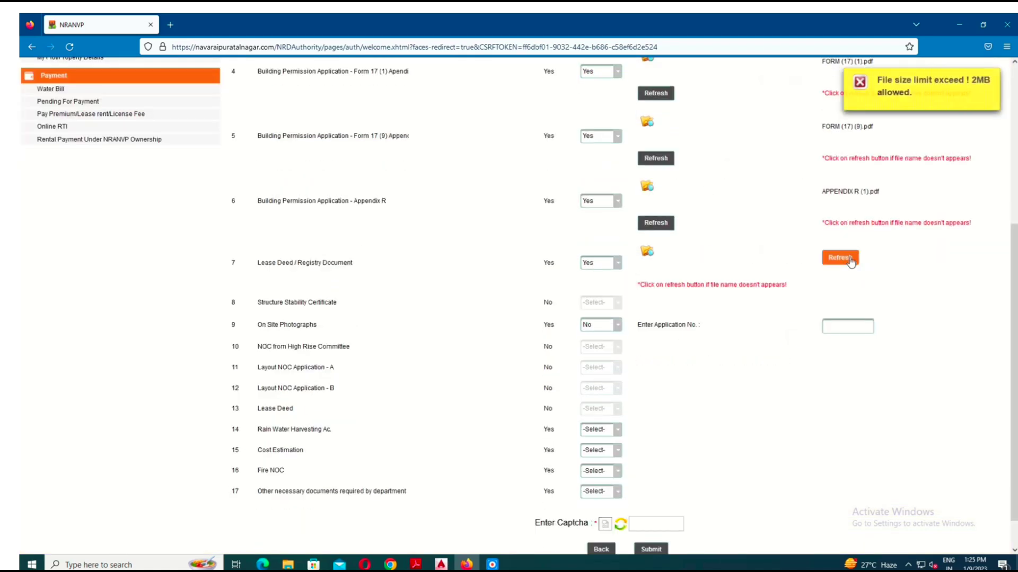
left_click(847, 258)
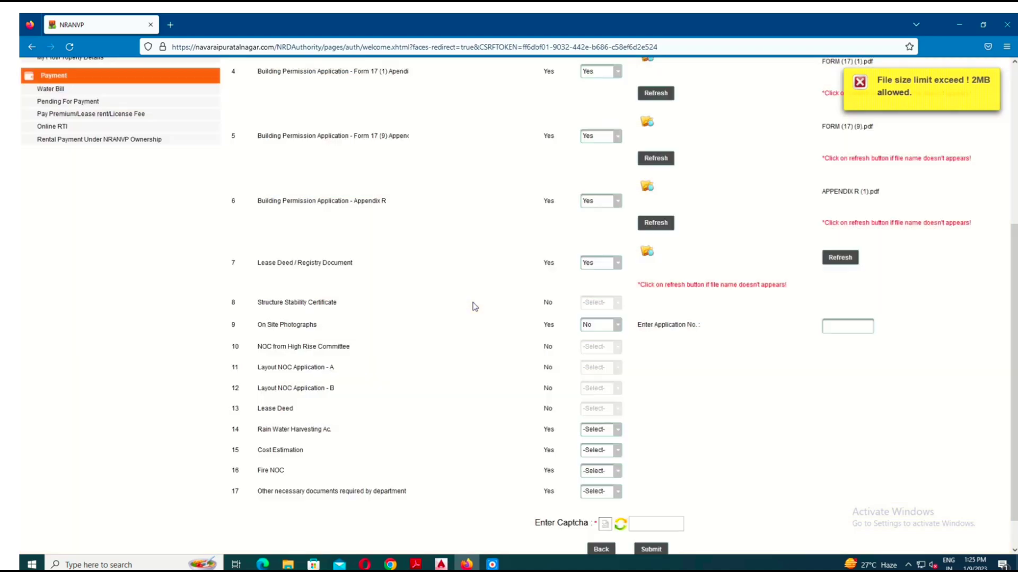
left_click(850, 263)
Step: Change On Site Photographs to Yes and upload SITE PHOTO.pdf for it
scroll(638, 364, "down", 1)
left_click(612, 286)
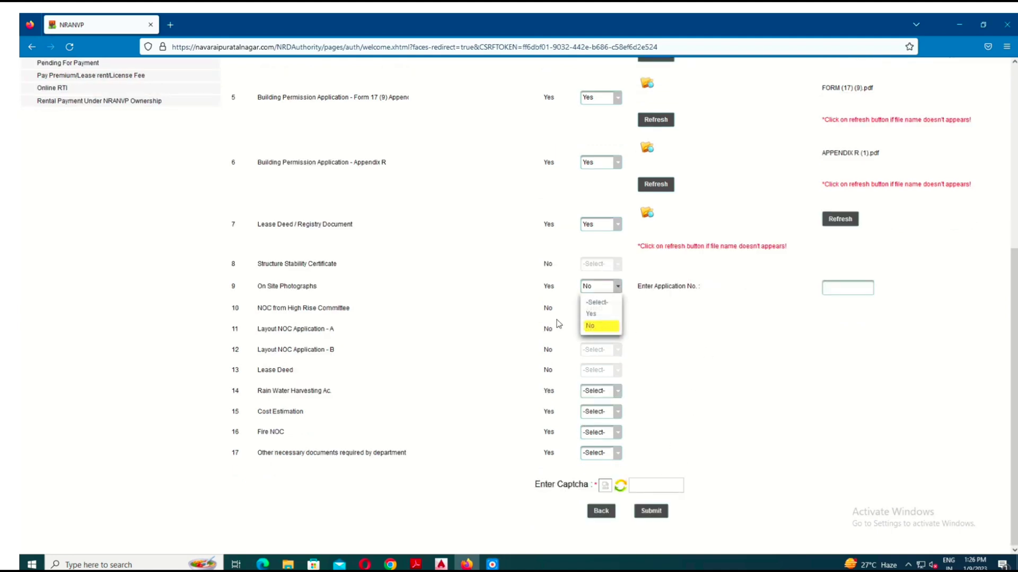
left_click(597, 323)
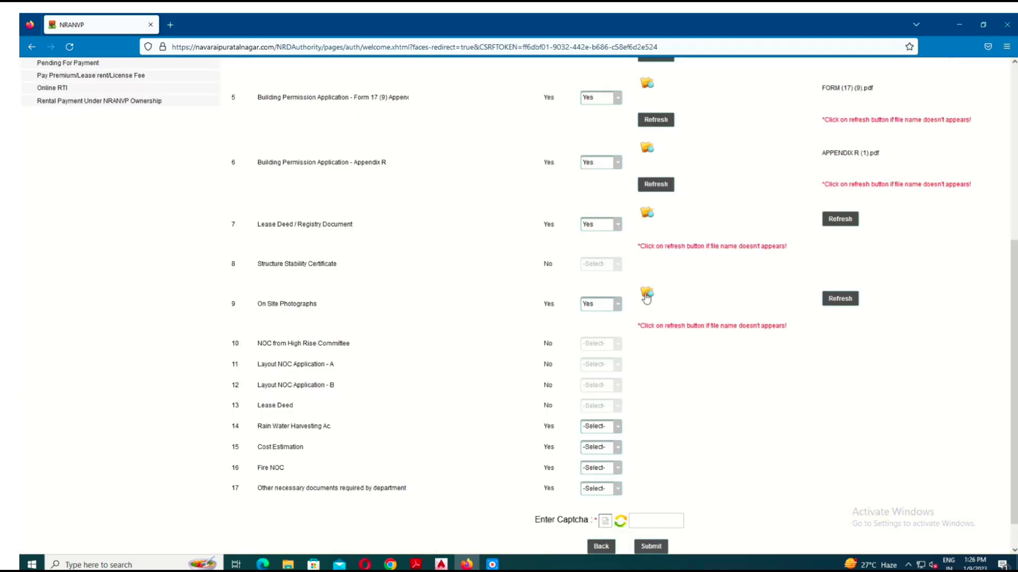
left_click(646, 296)
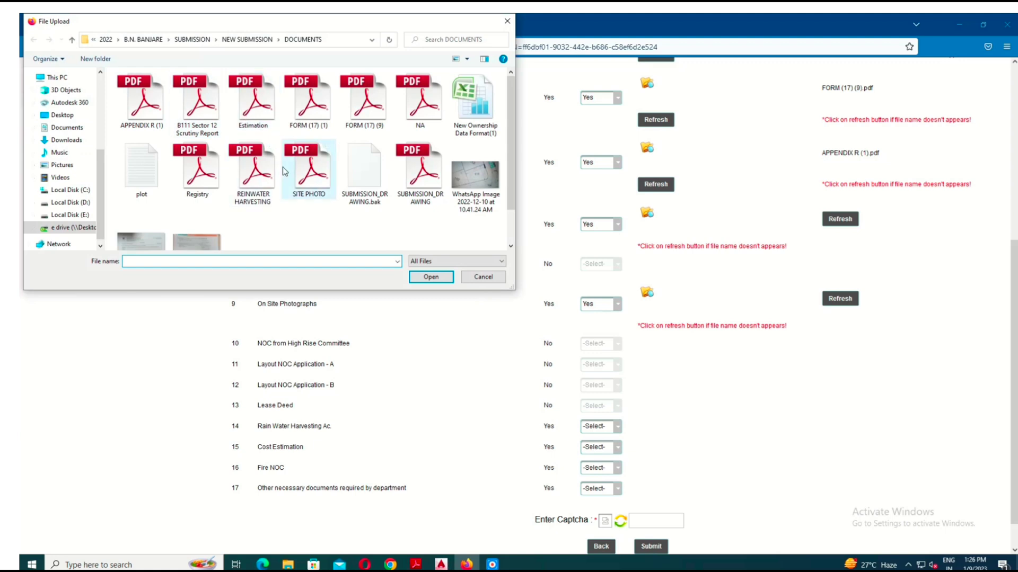
left_click(300, 197)
left_click(431, 277)
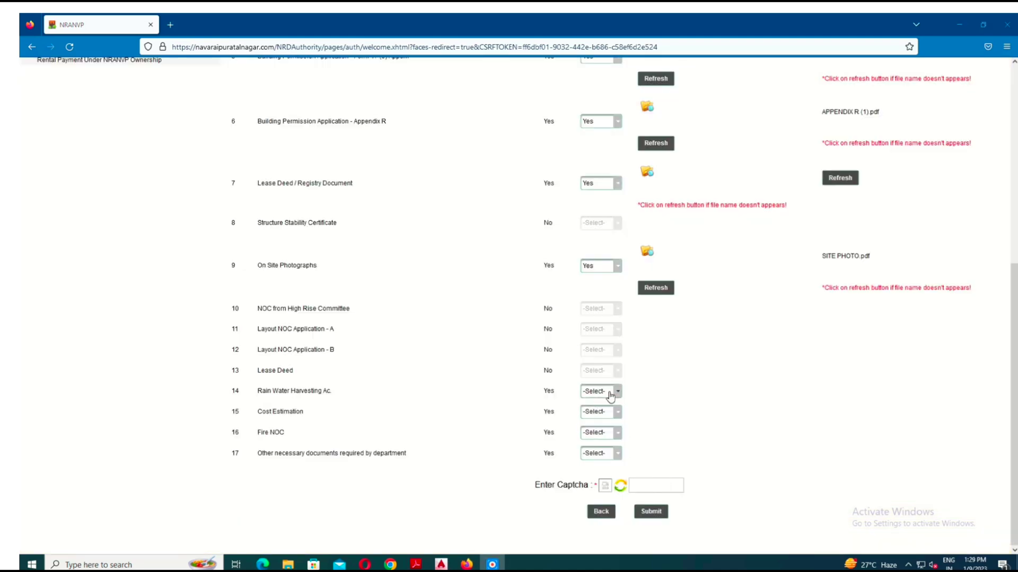
Step: Mark Rain Water Harvesting Ac. as Yes, upload the REINWATER HARVESTING PDF and refresh its file name
left_click(618, 392)
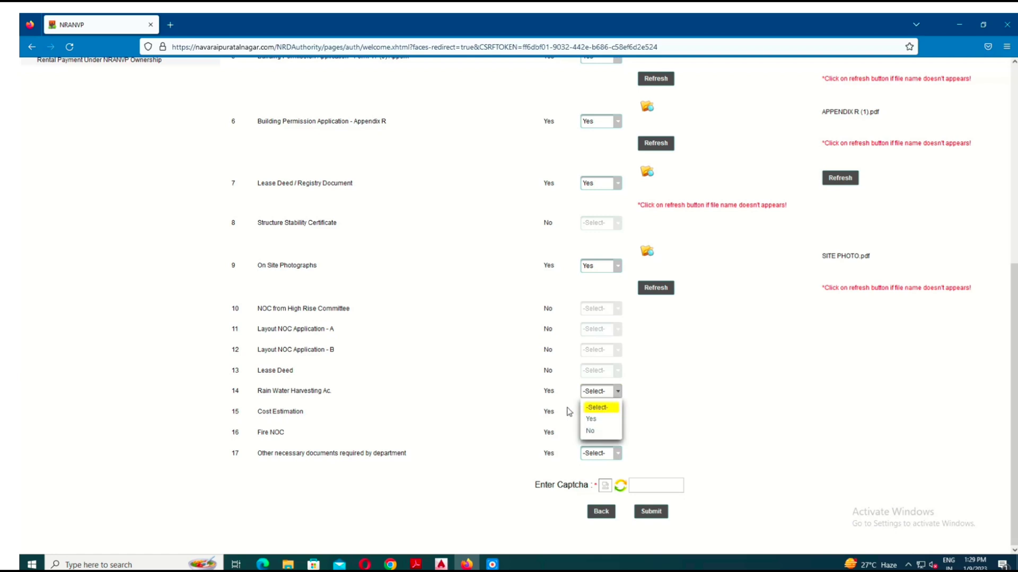
left_click(598, 419)
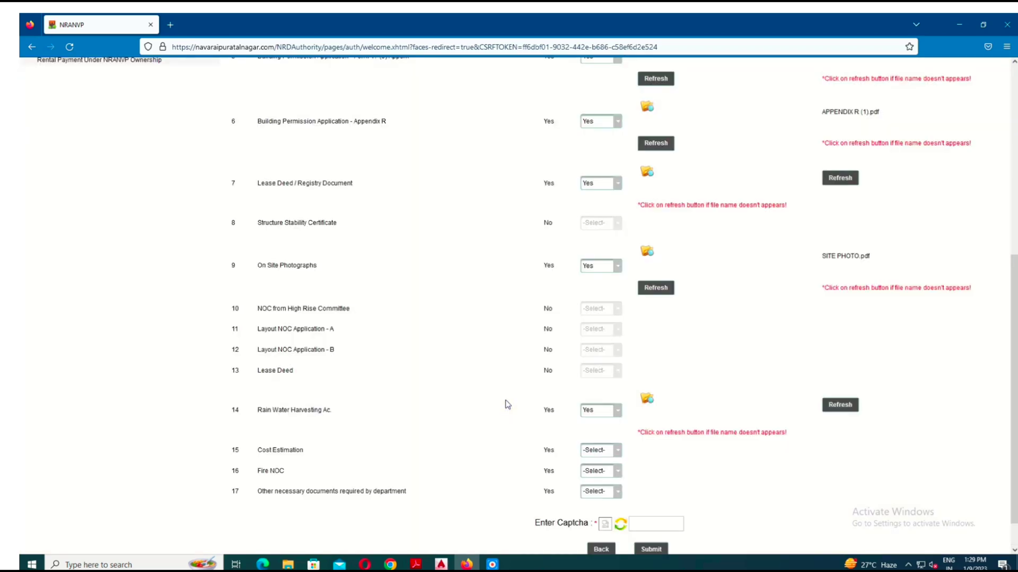
left_click(646, 399)
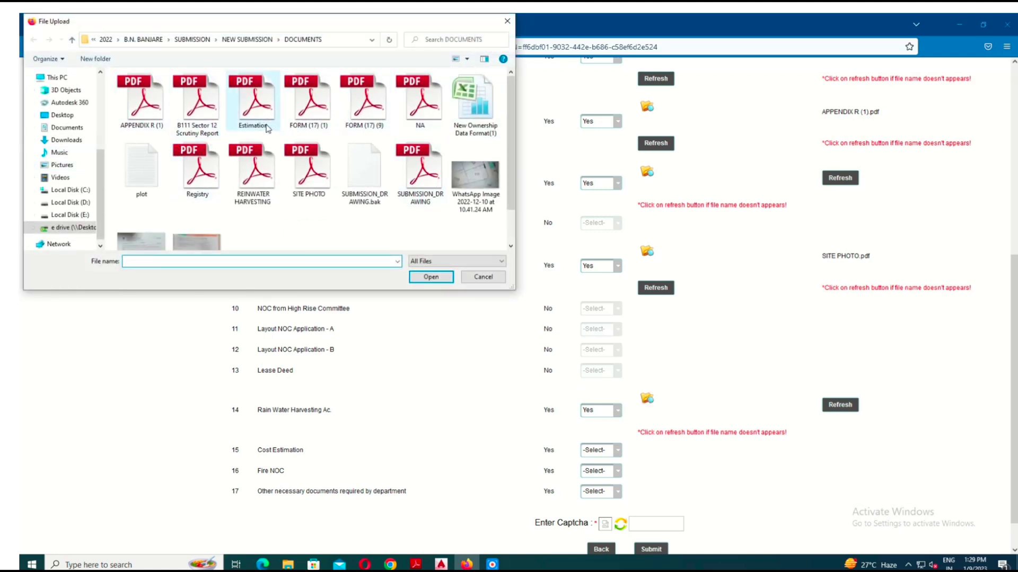
left_click(255, 198)
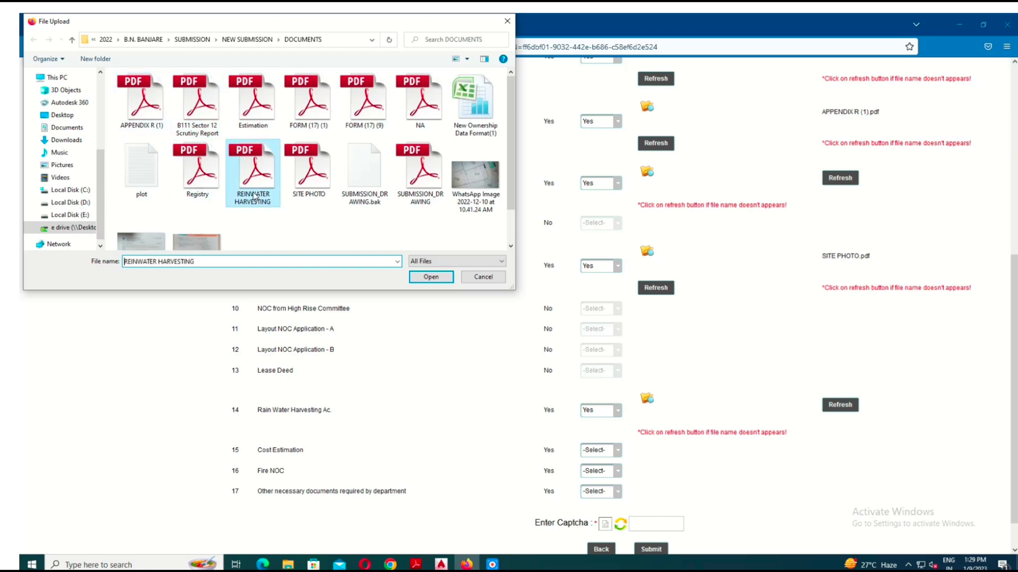
left_click(431, 277)
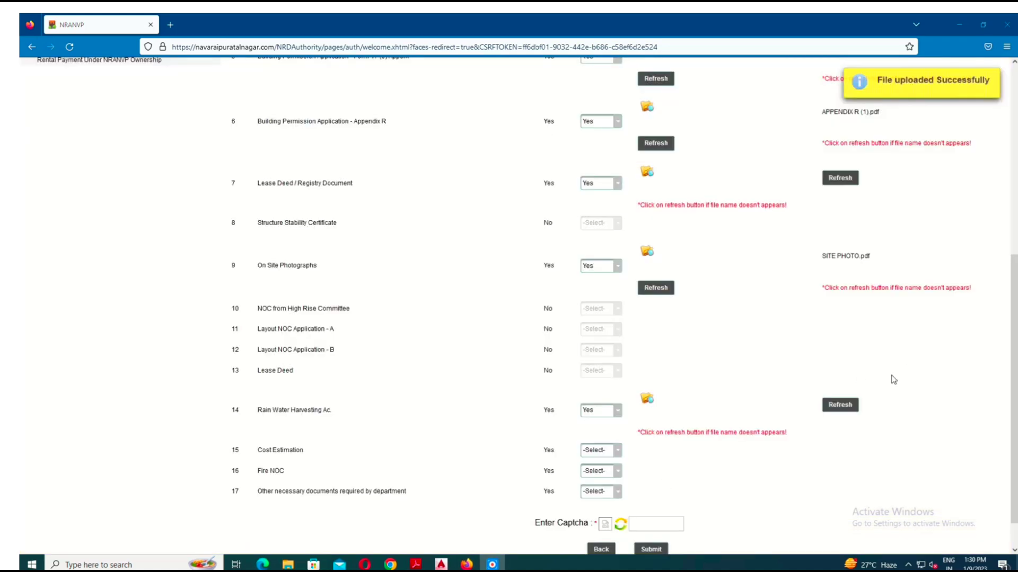
left_click(848, 405)
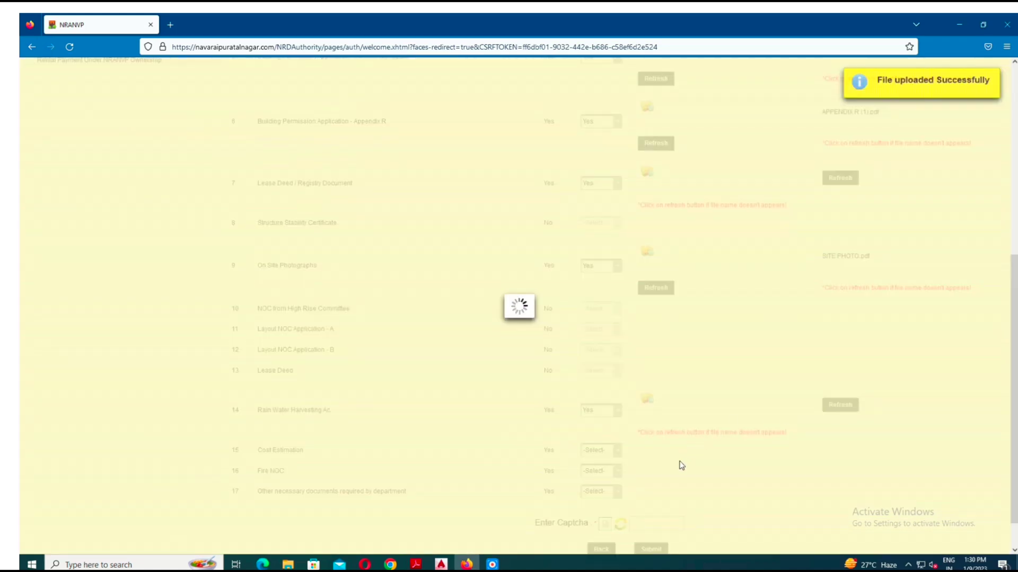
Step: Mark the Cost Estimation document as already collected with Yes
scroll(662, 486, "down", 1)
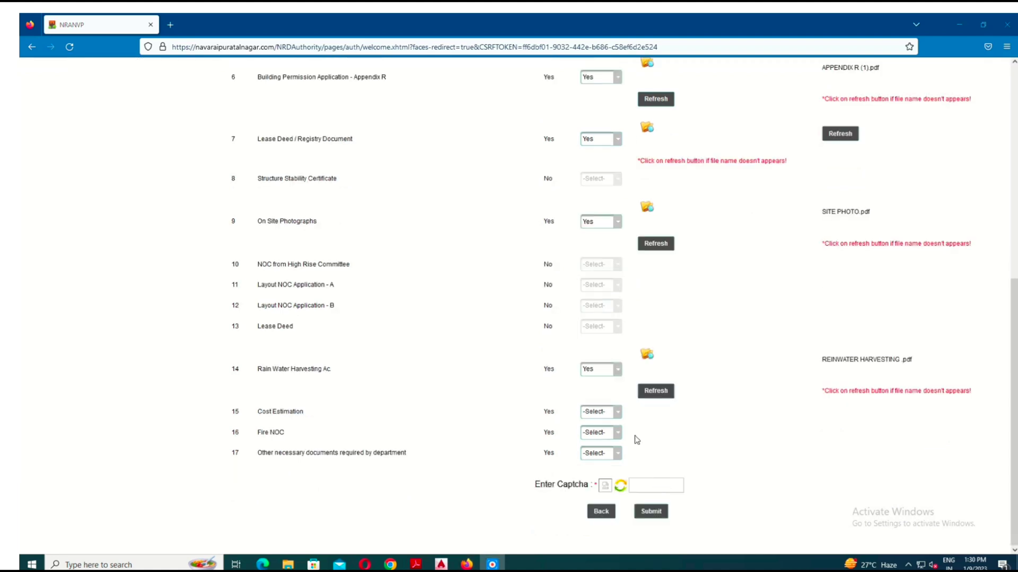
left_click(616, 413)
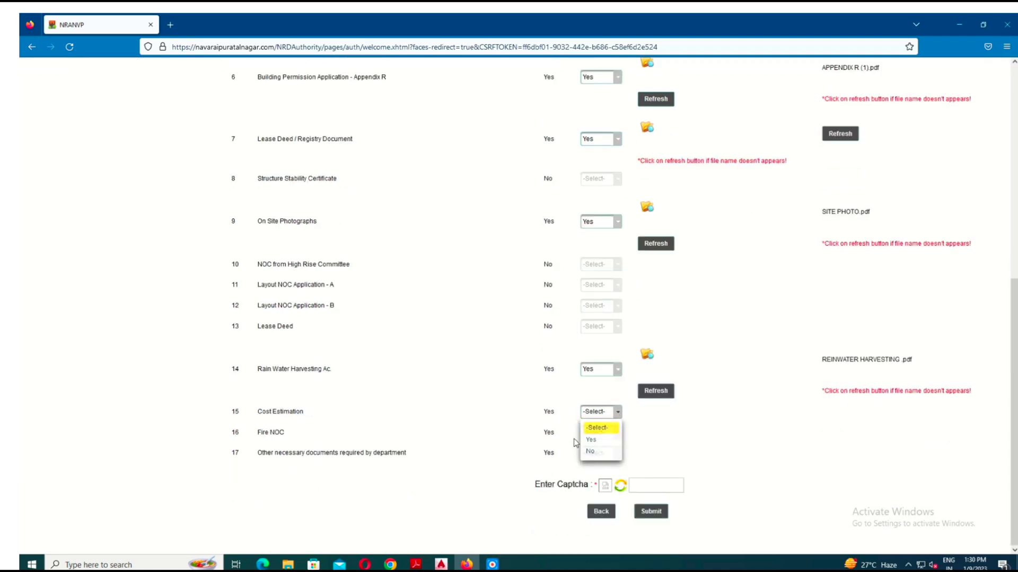
left_click(603, 439)
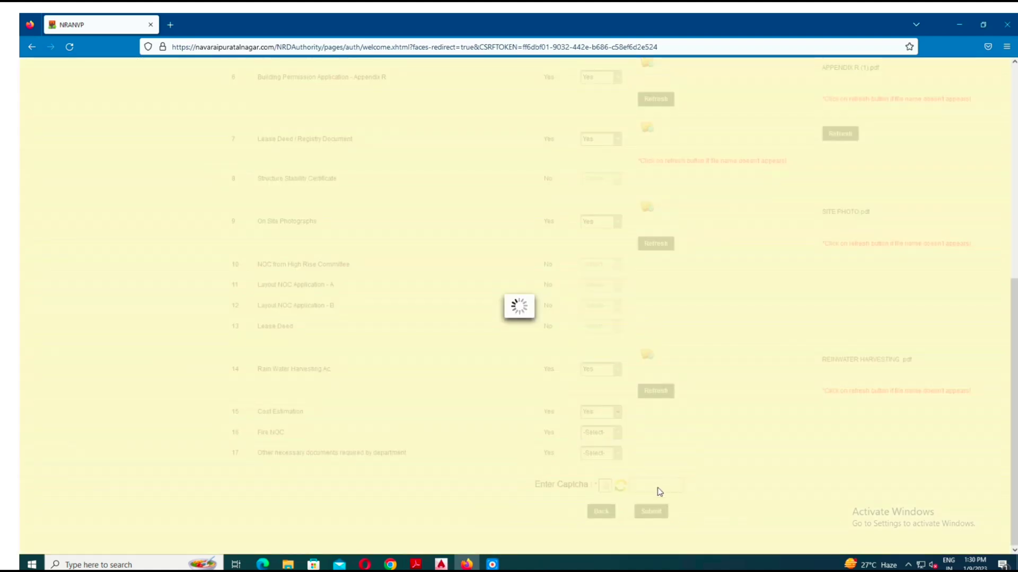